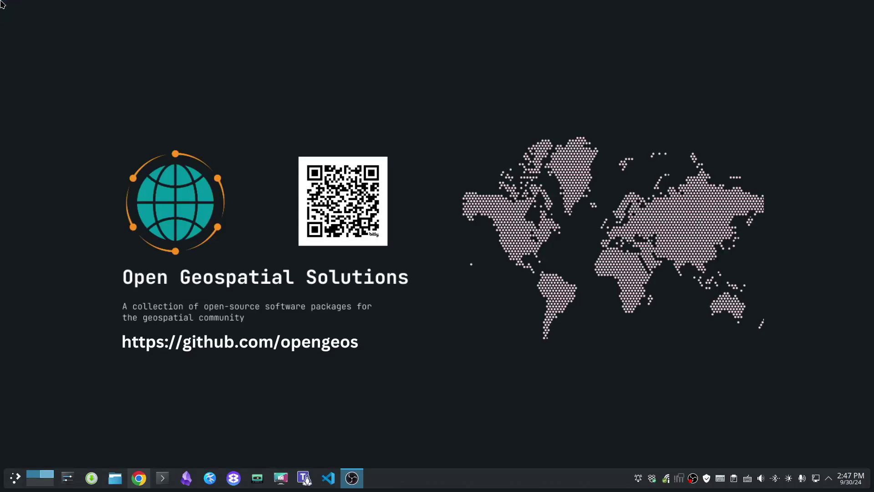
Bring forward the Chrome window showing the Open Geospatial Solutions YouTube Videos page
mouse_move(2, 2)
click(204, 117)
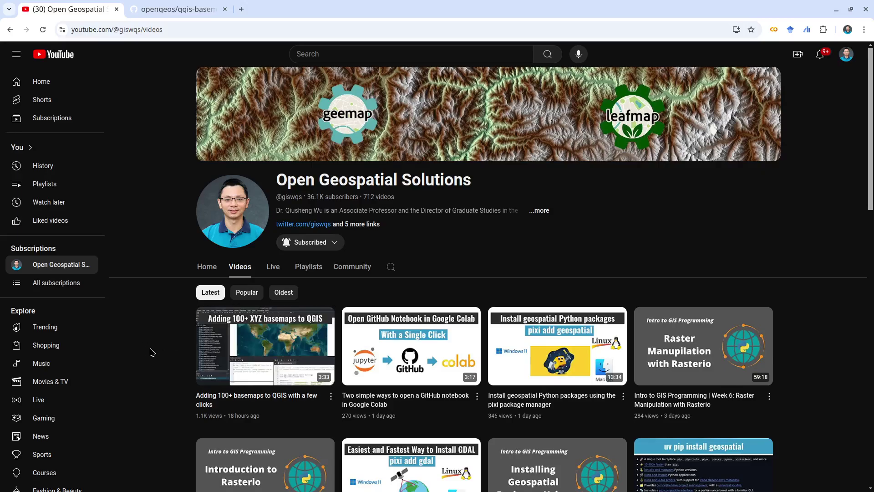
Download the raw qgis_basemaps.py script from opengeos/qgis-basemaps into the Downloads folder
click(181, 11)
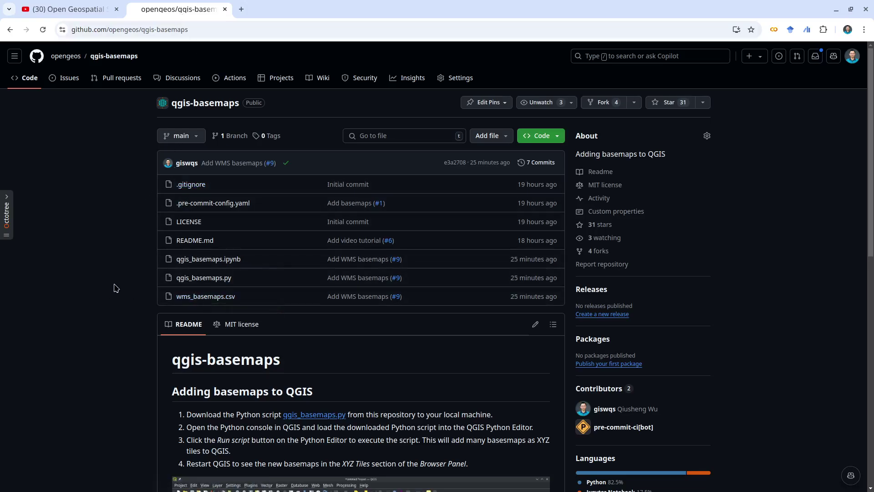
scroll(113, 289, down, 1)
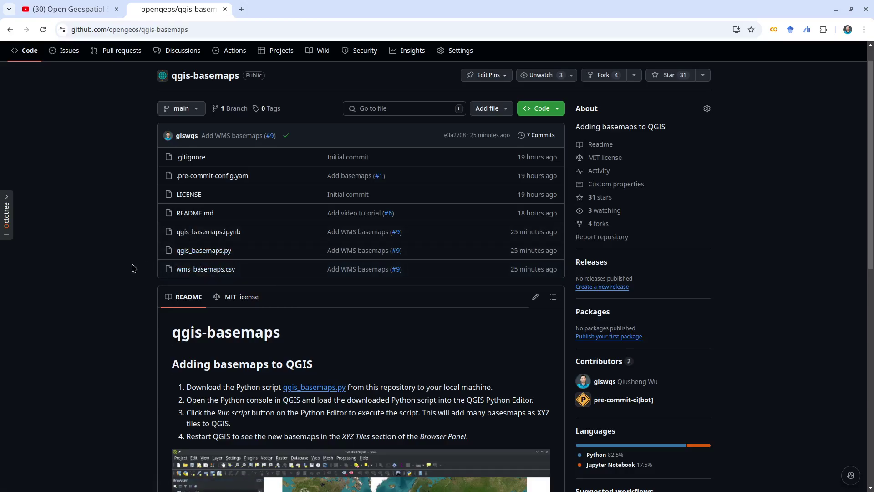
scroll(122, 269, up, 1)
scroll(113, 271, down, 5)
scroll(115, 270, up, 5)
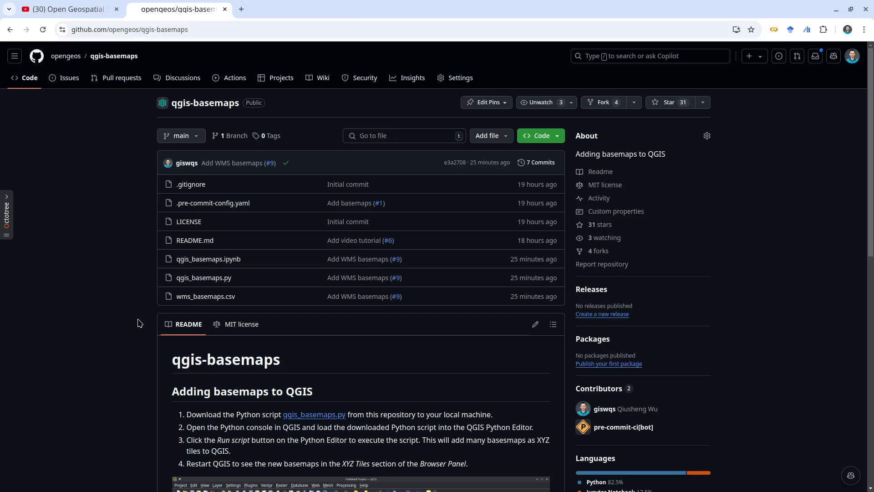
click(214, 281)
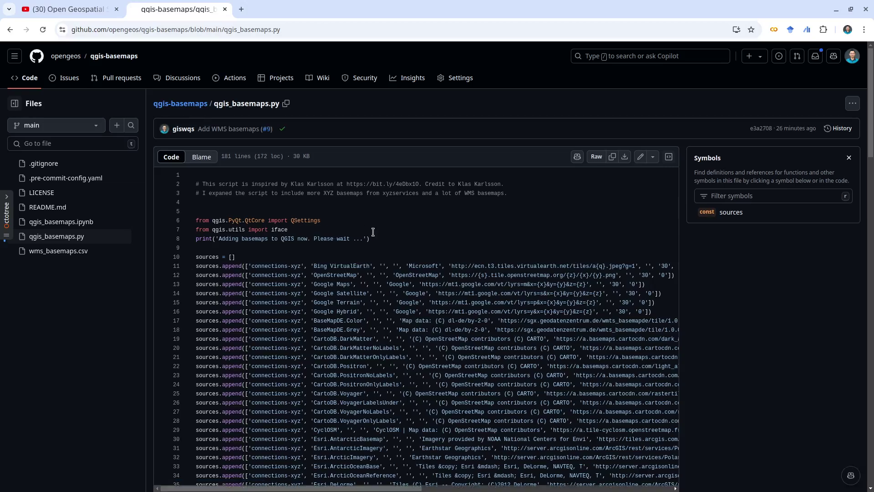
click(625, 157)
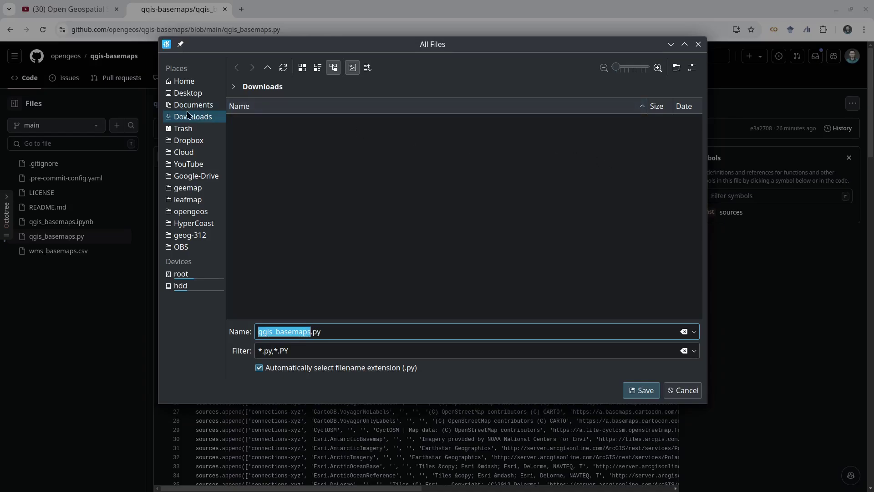
click(642, 392)
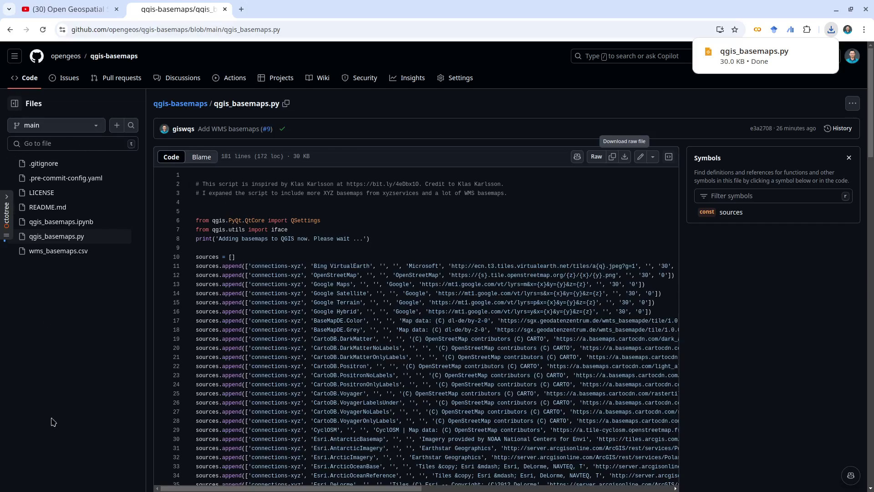
Launch QGIS Desktop, maximize its window, and start a New Empty Project
click(6, 485)
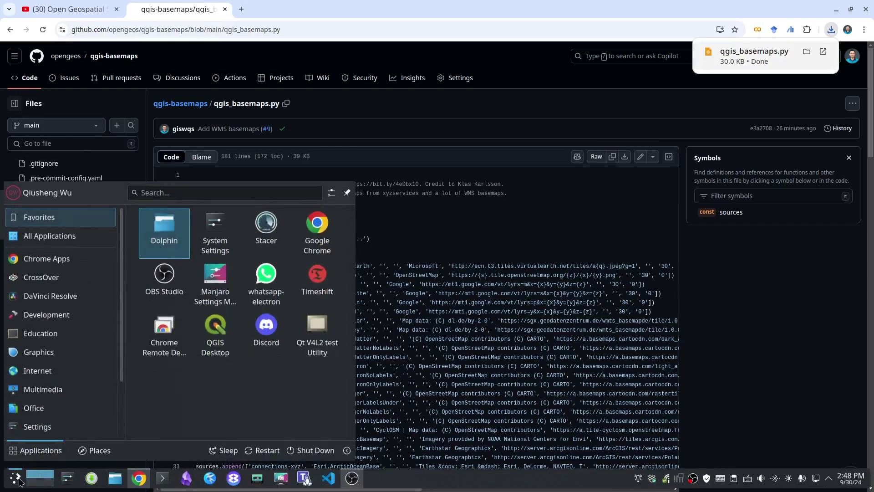
click(220, 348)
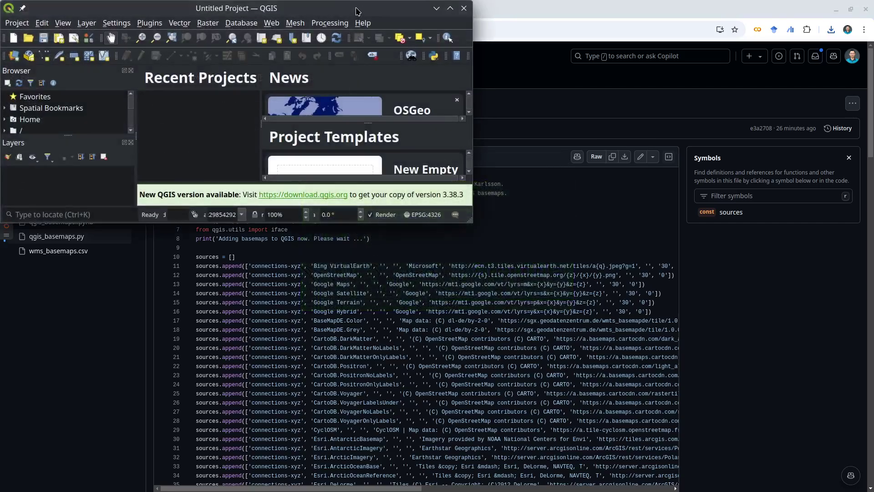
double_click(356, 11)
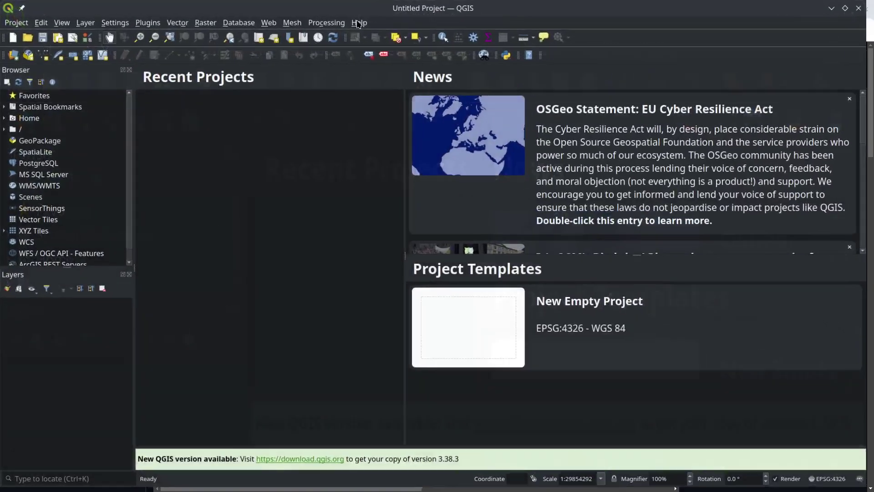
double_click(491, 334)
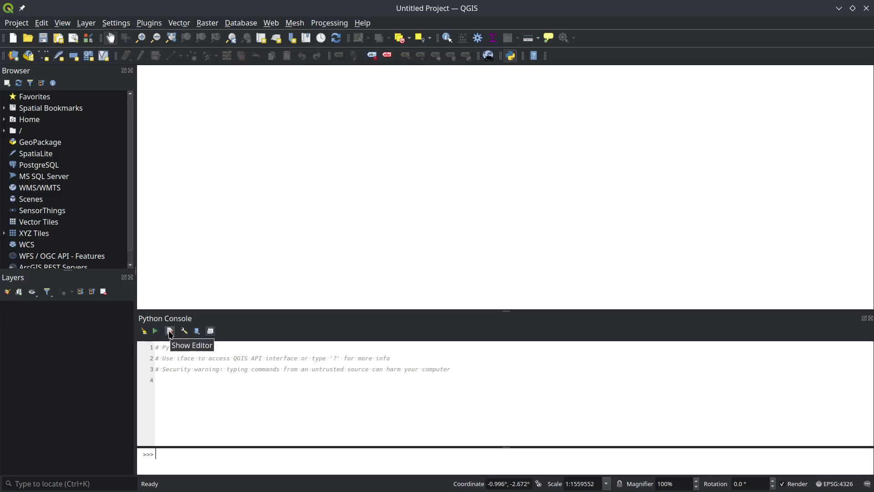
Show the Python script editor and load Downloads/qgis_basemaps.py into it
click(170, 332)
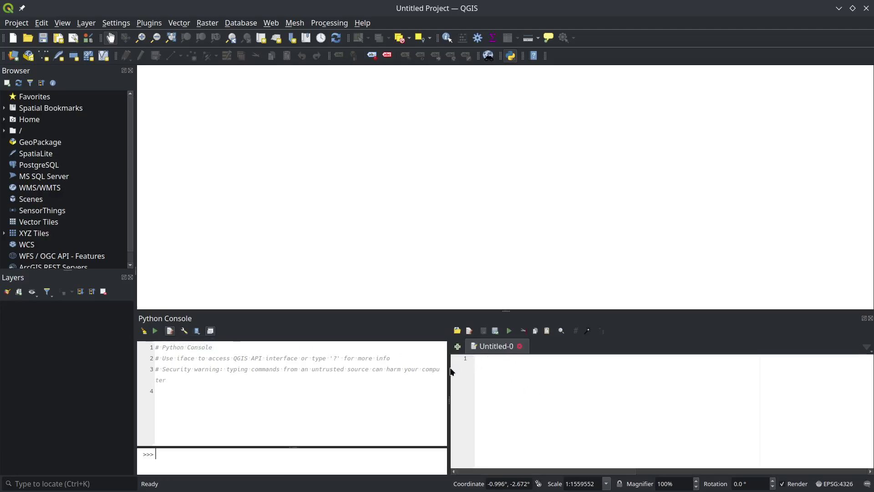
drag(449, 370, 482, 371)
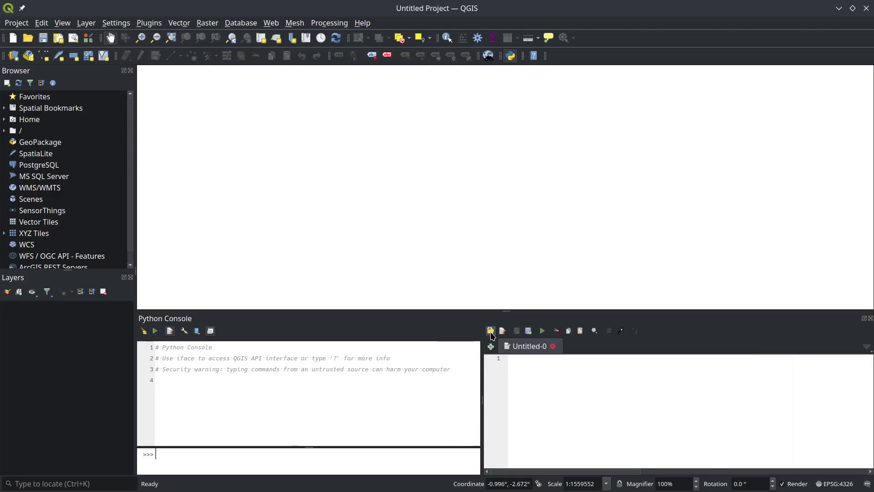
click(490, 331)
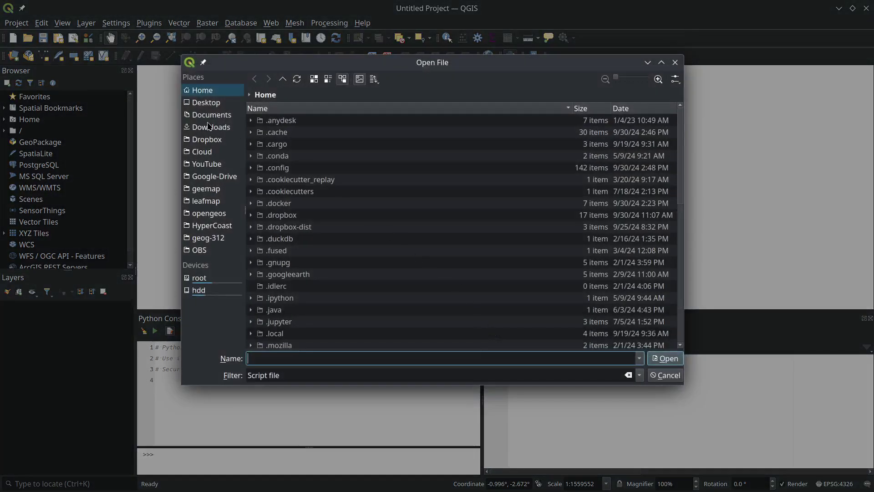
click(209, 126)
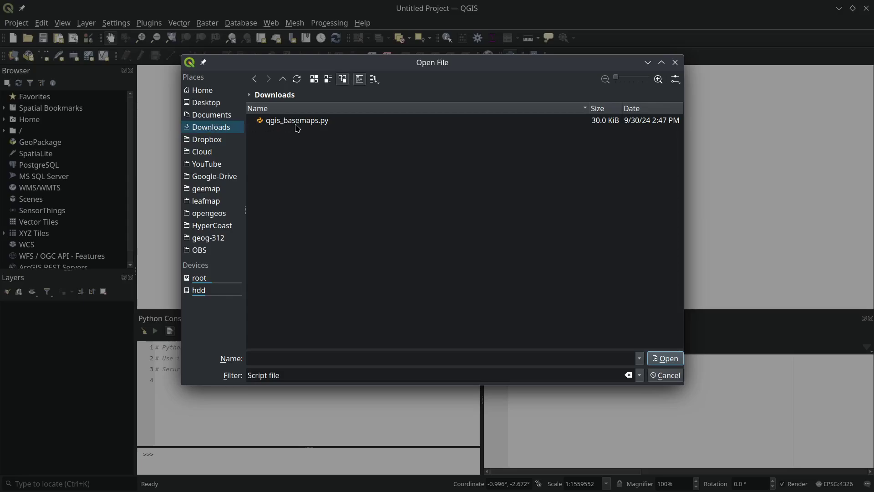
drag(301, 75, 317, 96)
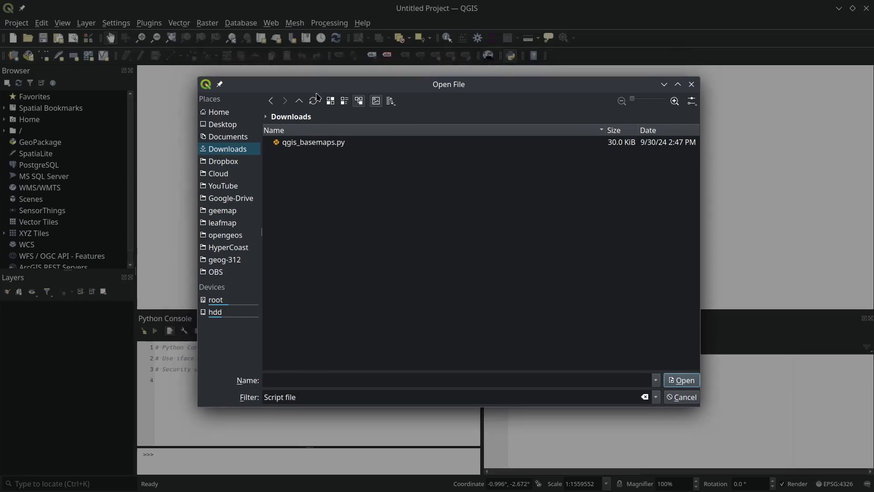
double_click(320, 143)
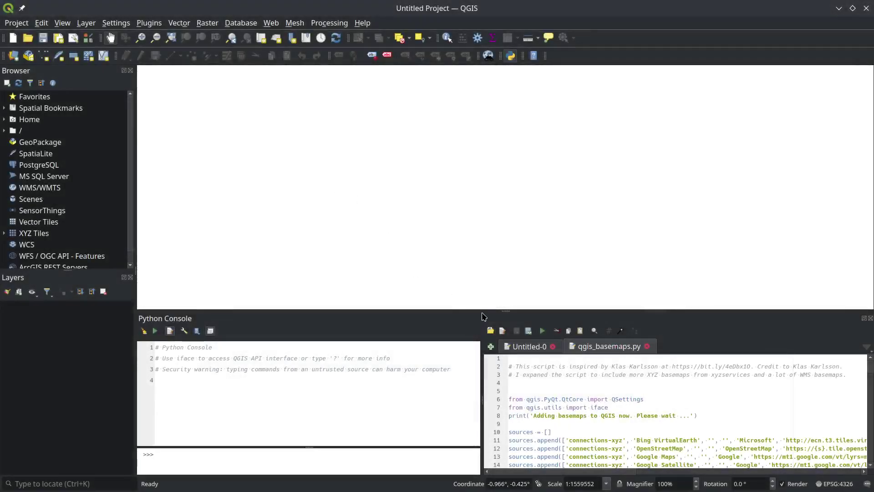
Close the empty Untitled-0 script, run qgis_basemaps.py, and highlight its 'all basemaps added' message
drag(483, 306, 485, 231)
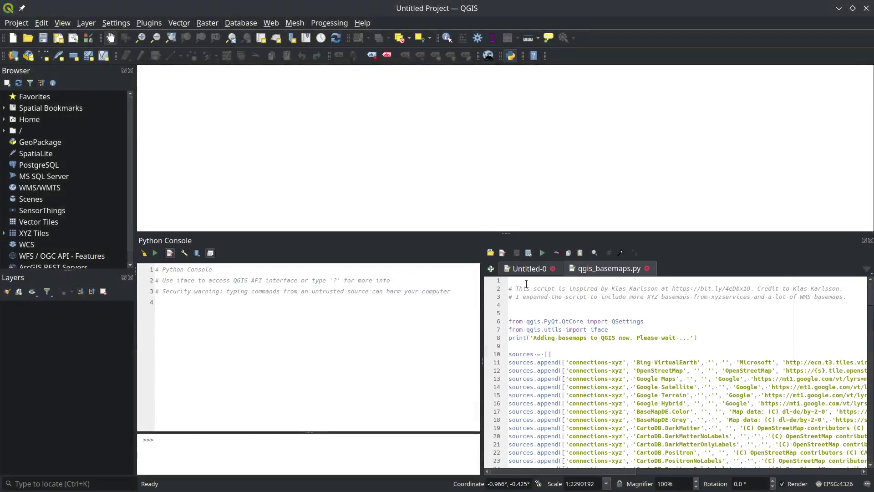
click(553, 268)
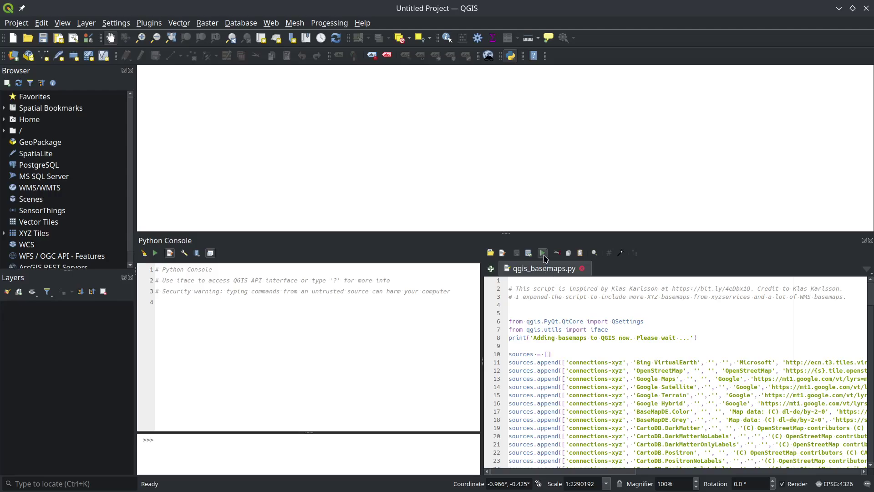
click(543, 255)
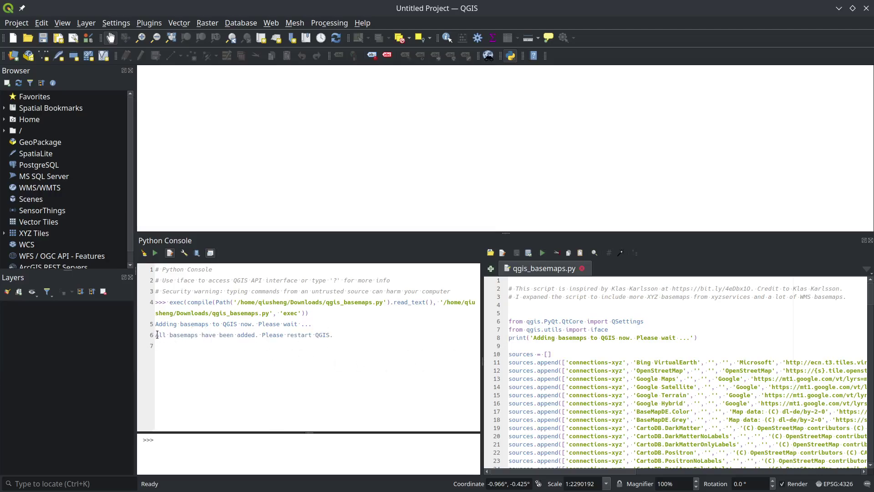
drag(157, 335, 341, 336)
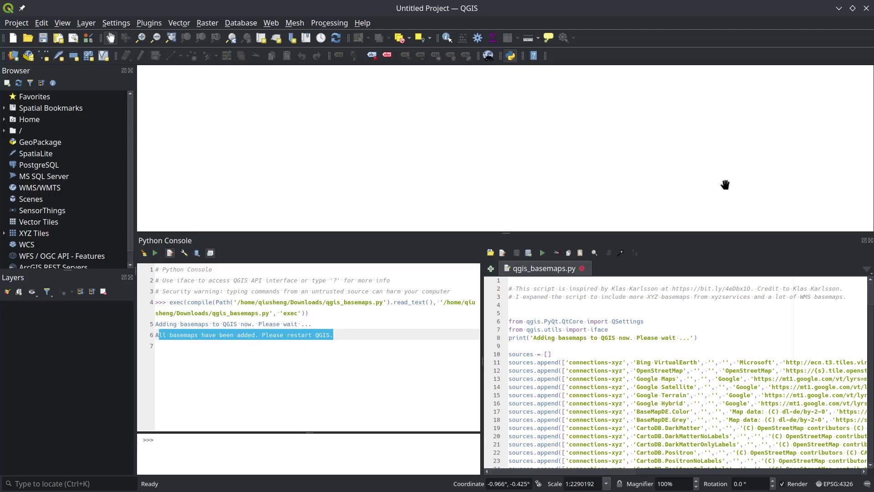
Restart QGIS and start a fresh empty project
click(866, 8)
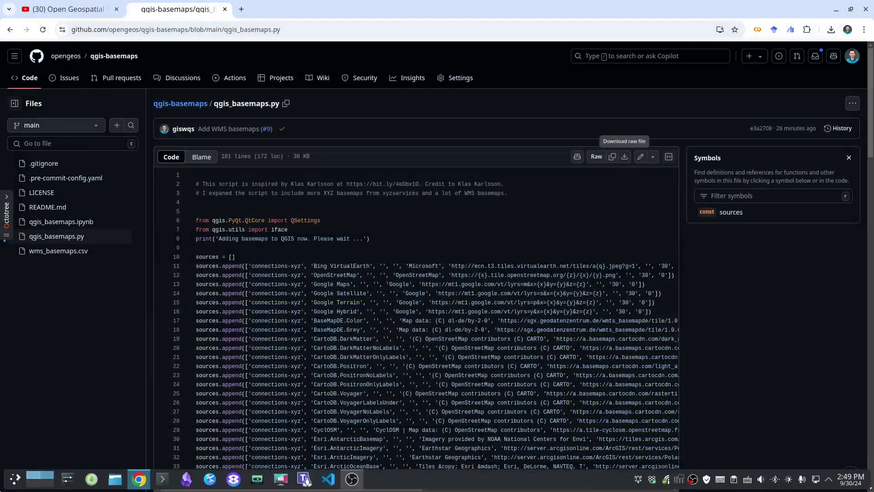
click(9, 484)
click(211, 326)
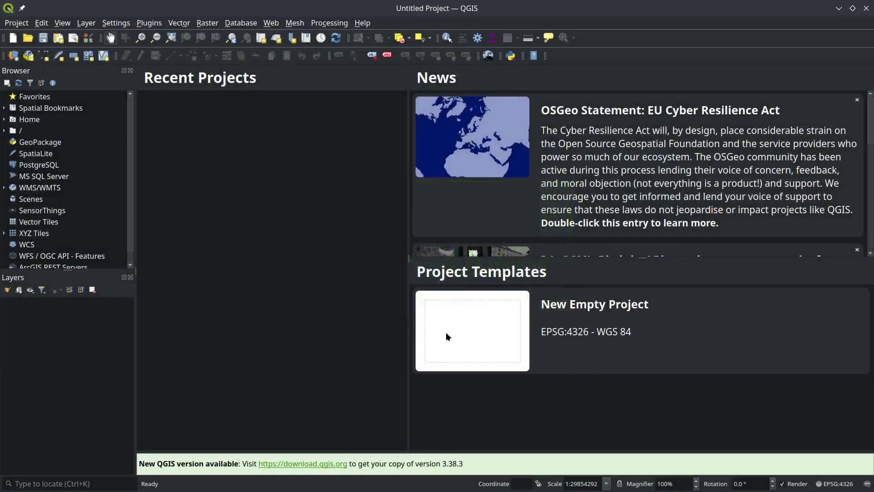
click(447, 335)
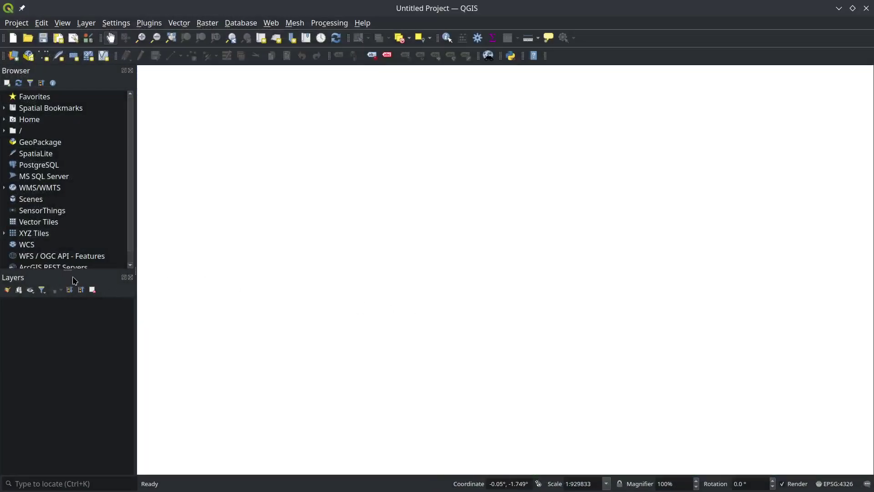
Expand XYZ Tiles in the Browser and add Google Maps as a layer
drag(75, 272, 69, 402)
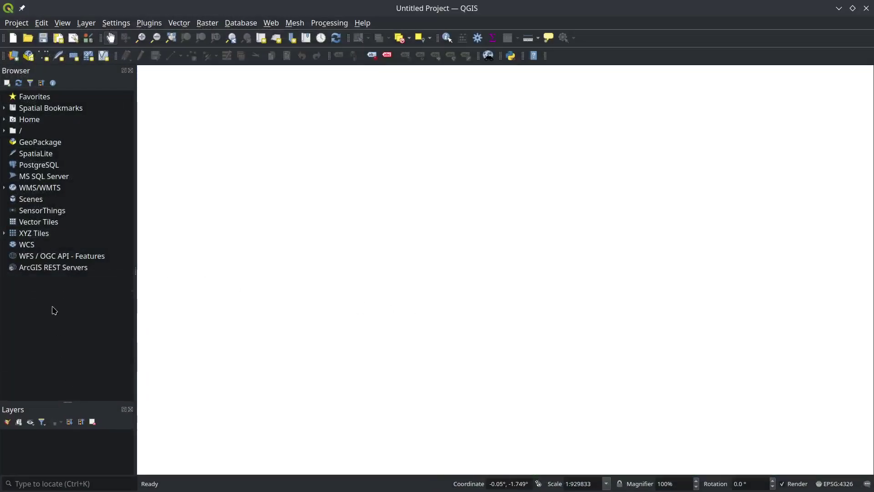
double_click(33, 236)
scroll(66, 240, down, 15)
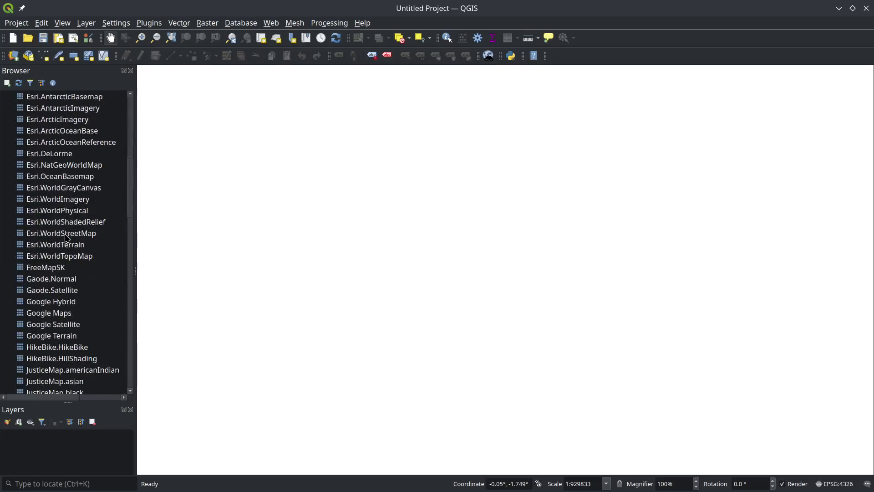
scroll(65, 240, down, 16)
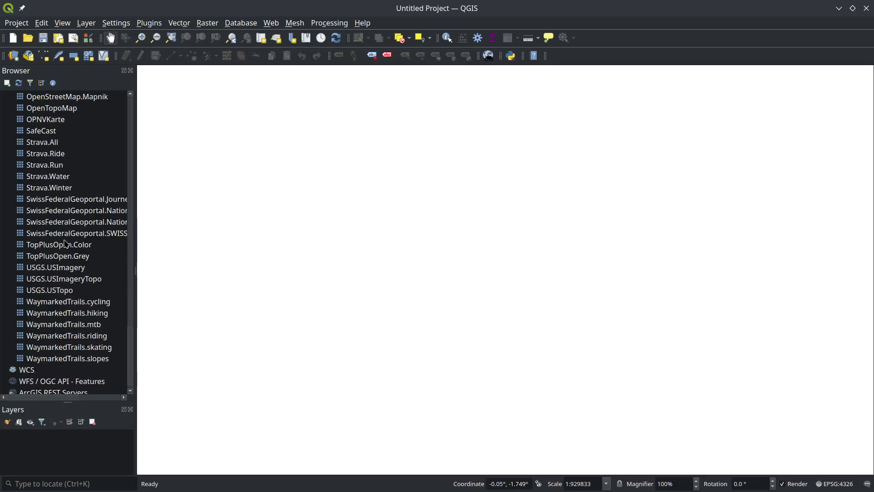
scroll(65, 245, up, 6)
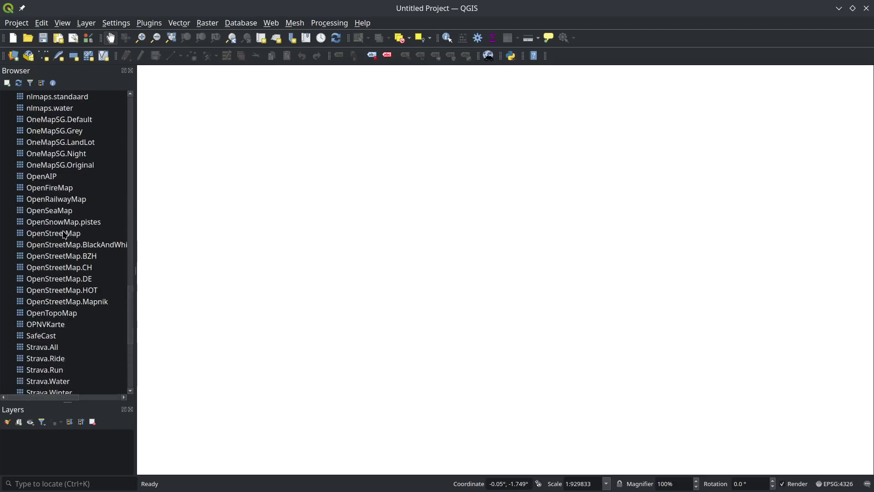
scroll(65, 240, up, 13)
scroll(64, 234, up, 8)
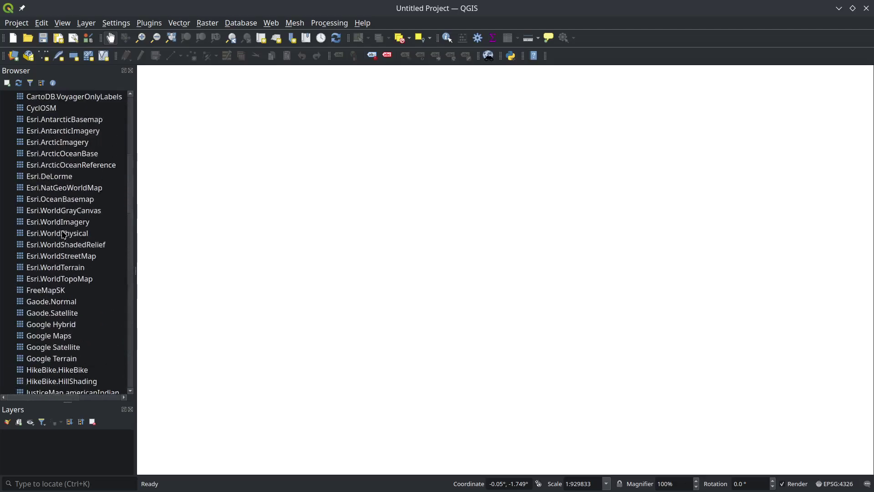
double_click(67, 336)
Add OpenTopoMap above Google Maps and zoom the map in over North America
scroll(81, 296, down, 15)
scroll(79, 331, down, 4)
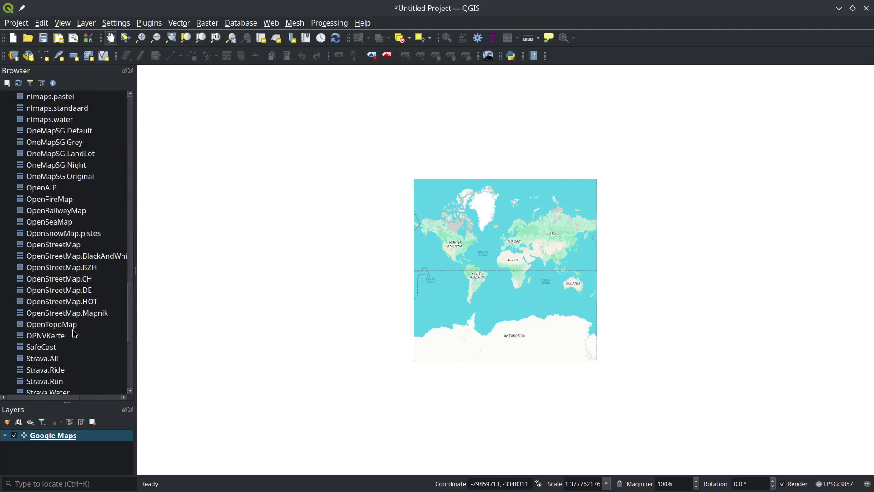
double_click(73, 325)
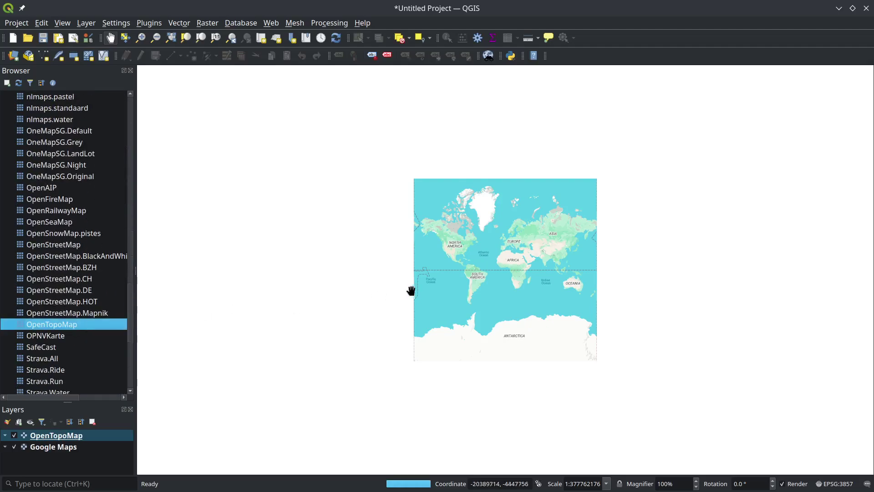
scroll(457, 247, up, 1)
scroll(447, 249, up, 1)
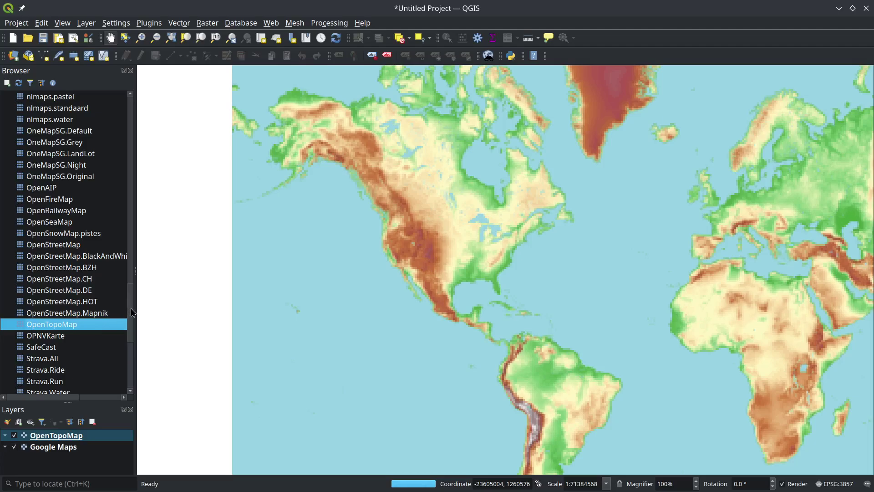
drag(132, 310, 122, 118)
Collapse XYZ Tiles and hide the OpenTopoMap layer so Google Maps shows
click(4, 234)
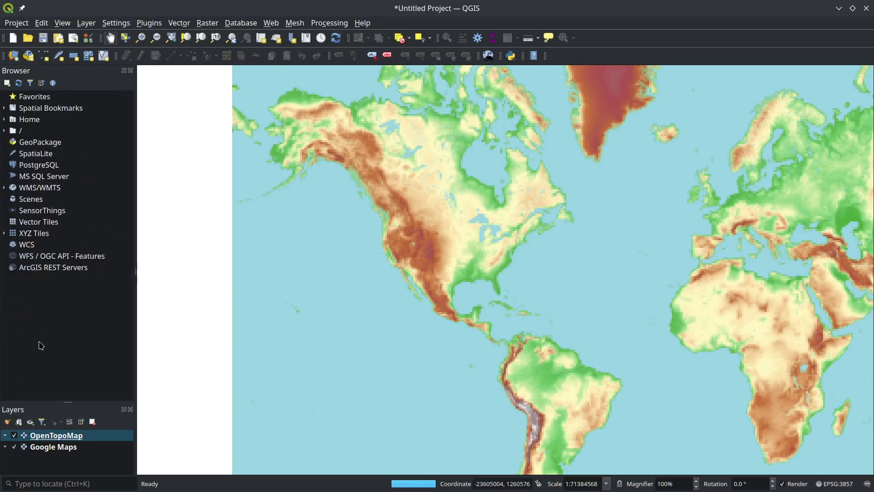
click(14, 436)
click(14, 435)
click(14, 436)
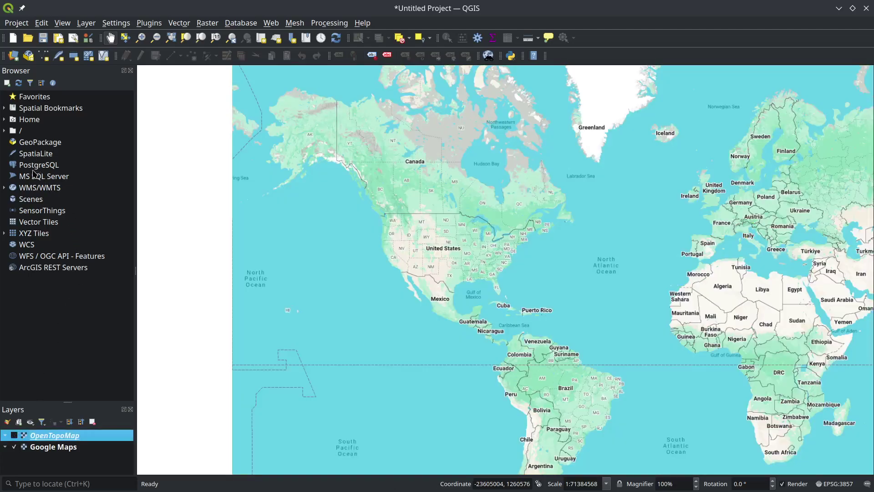
Expand the WMS/WMTS connections and widen the Browser panel to read the USGS service names
double_click(37, 190)
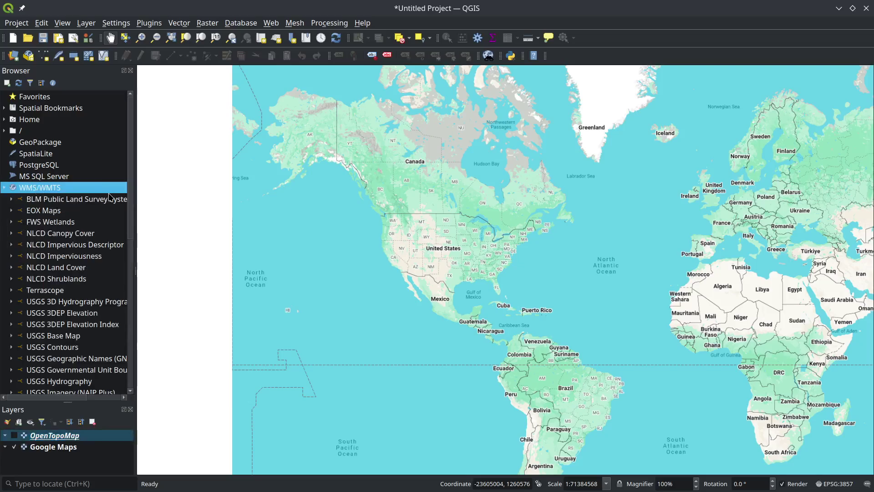
scroll(112, 196, down, 3)
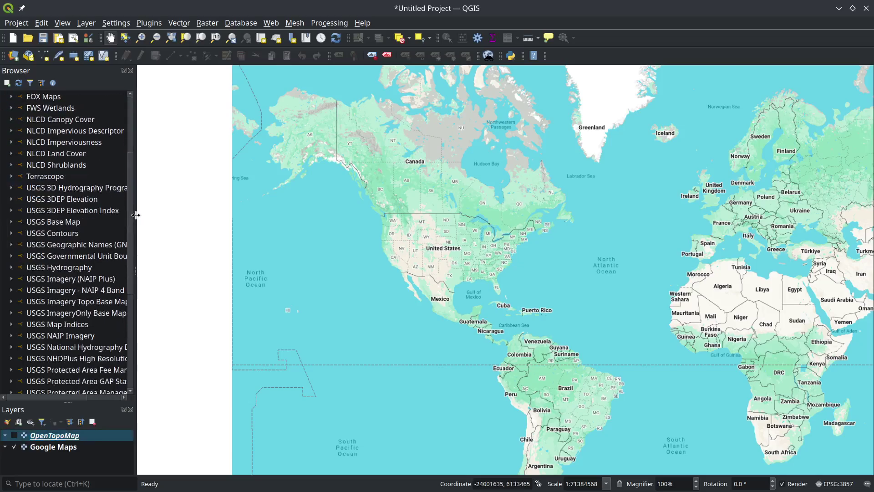
drag(135, 217, 191, 219)
scroll(136, 233, down, 5)
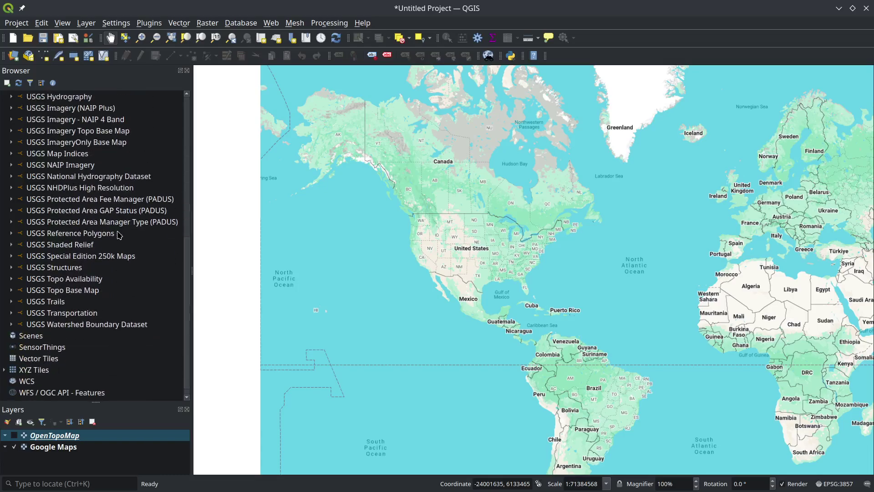
scroll(114, 174, up, 3)
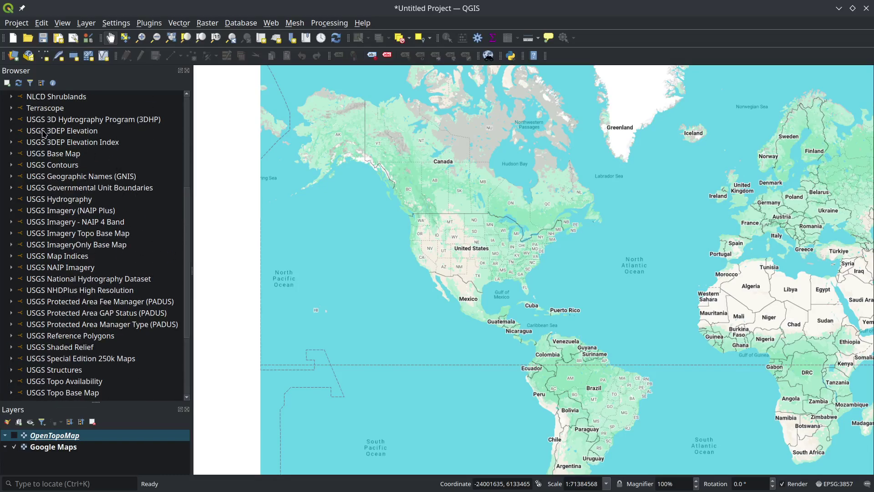
In a new Chrome tab, search 'usgs national map web services' and open the TNM Services page
click(135, 482)
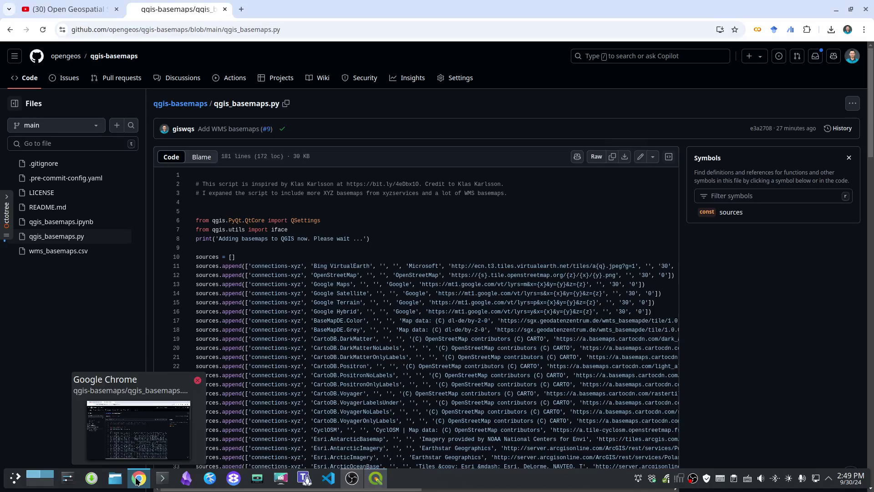
click(242, 10)
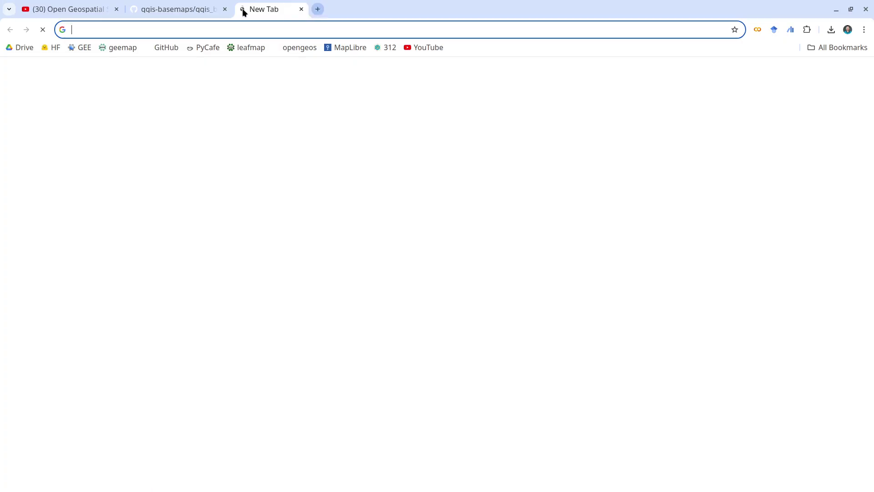
text(usgs national map web)
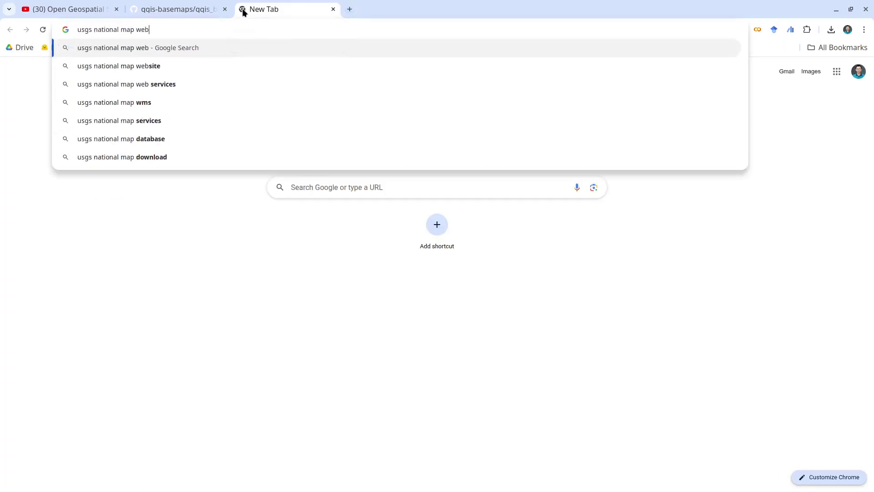
key(Down)
key(Return)
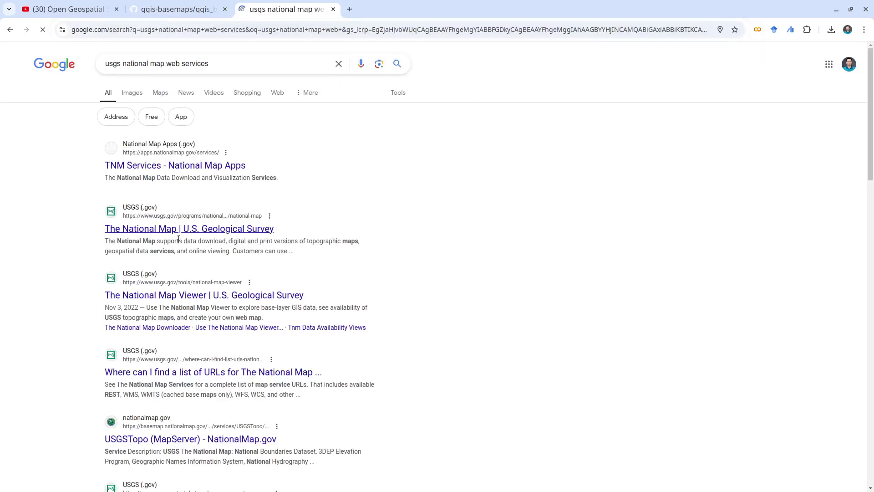
click(196, 167)
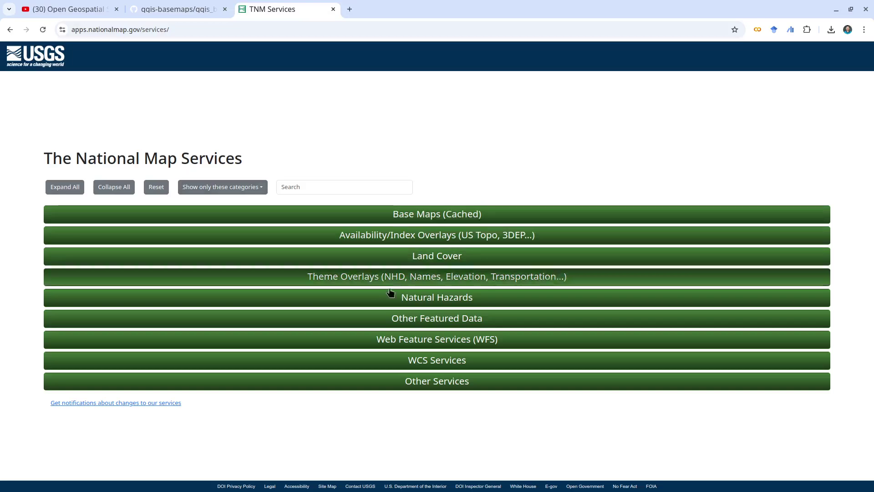
Expand Base Maps (Cached) and copy the Base Map's WMS/WMTS link address
click(418, 209)
scroll(218, 244, down, 1)
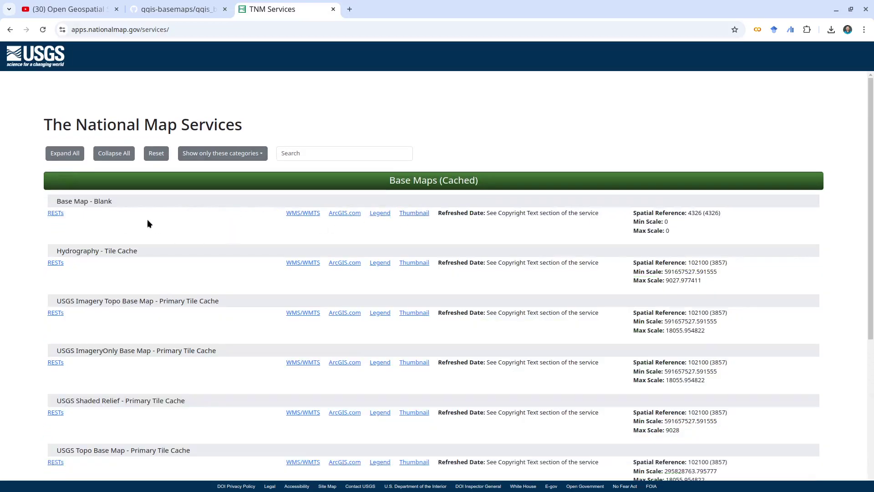
scroll(148, 223, down, 3)
drag(83, 117, 138, 135)
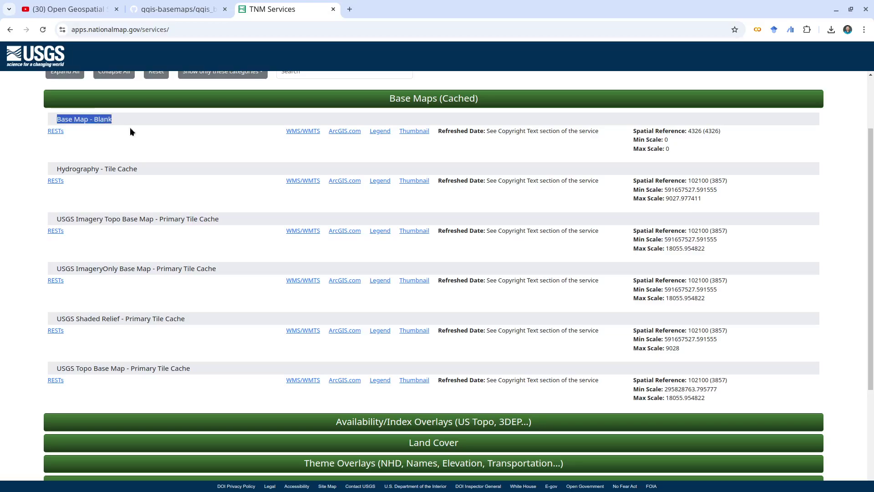
right_click(304, 132)
click(337, 232)
Open wms_basemaps.csv in the qgis-basemaps GitHub repository
click(160, 12)
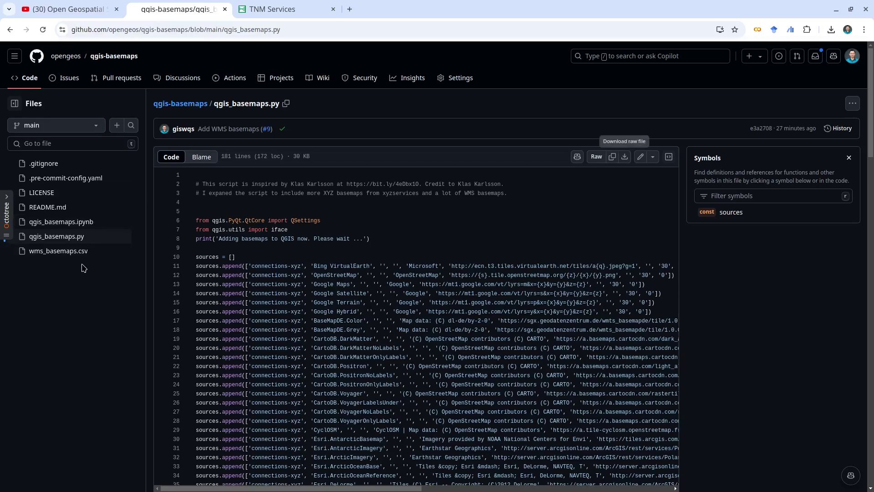
click(68, 252)
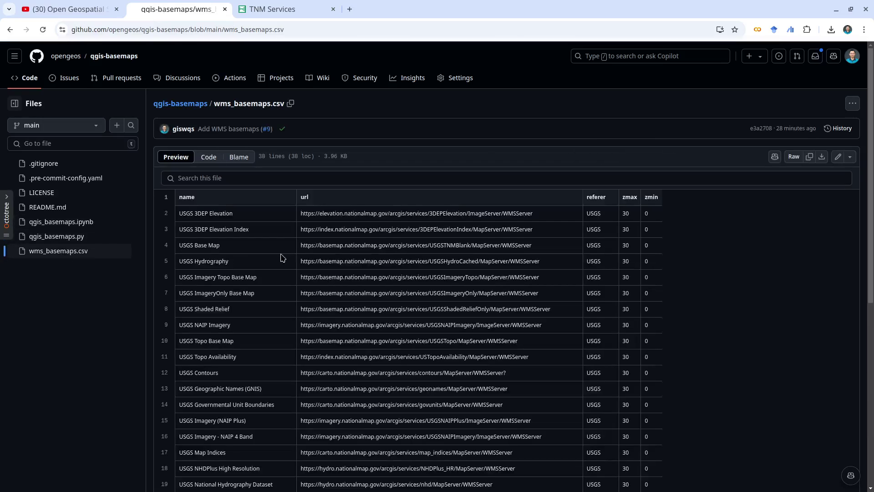
scroll(288, 269, down, 4)
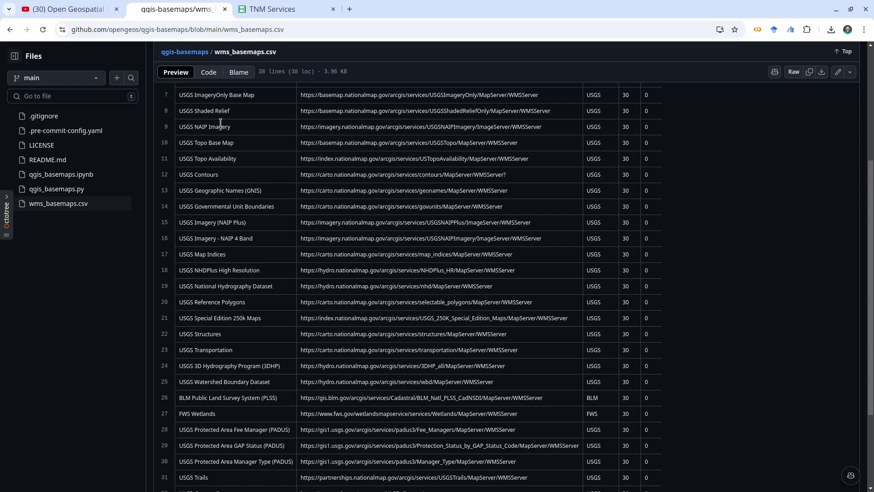
scroll(224, 174, down, 3)
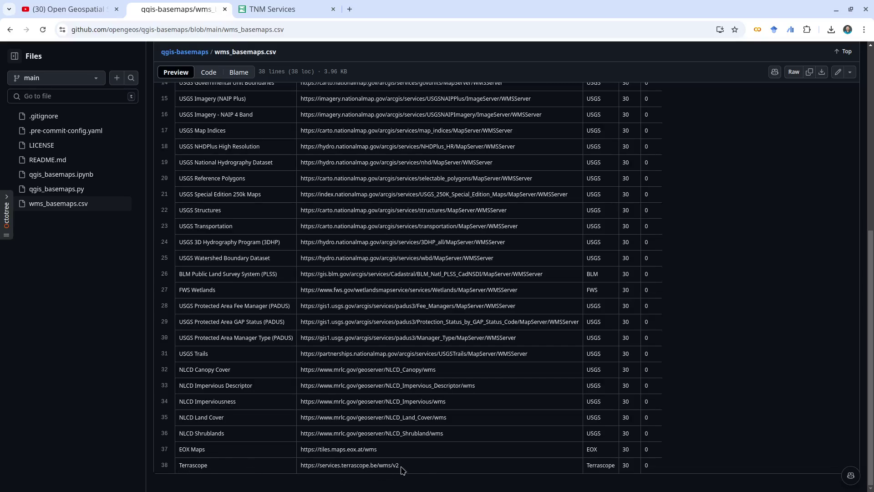
Highlight rows 37–38 holding the EOX Maps and Terrascope WMS entries
drag(372, 473, 181, 449)
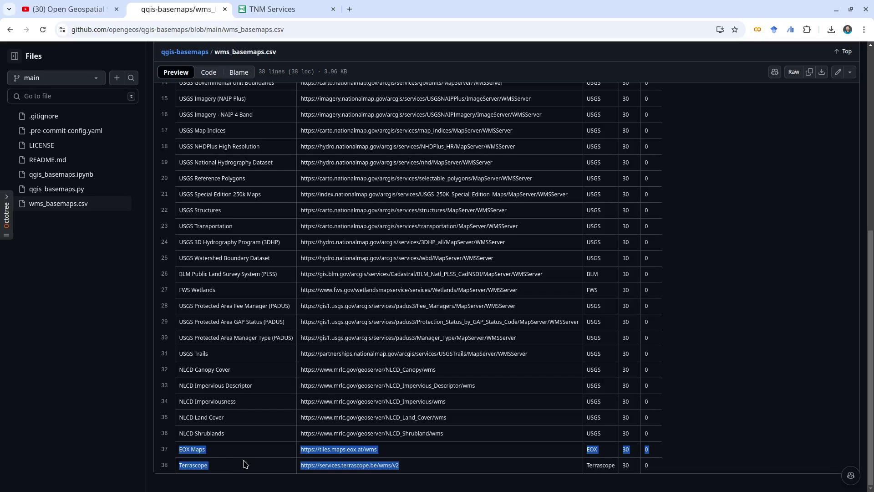
scroll(255, 463, up, 3)
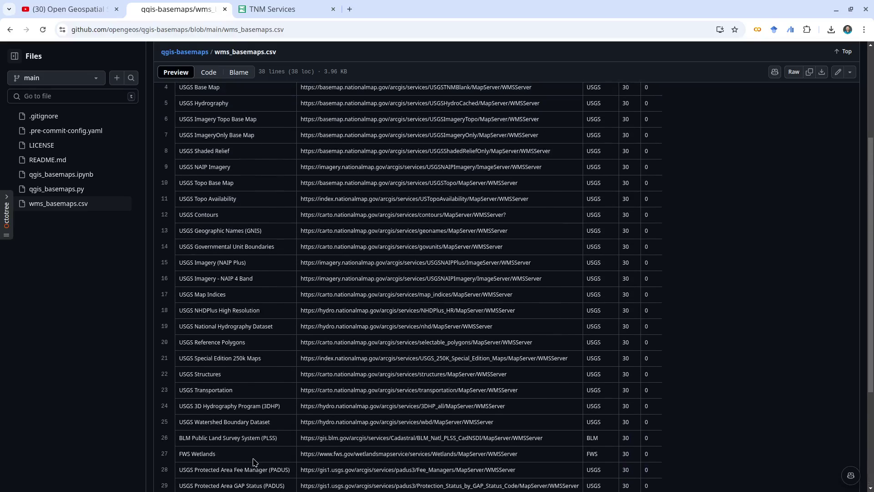
scroll(255, 463, up, 3)
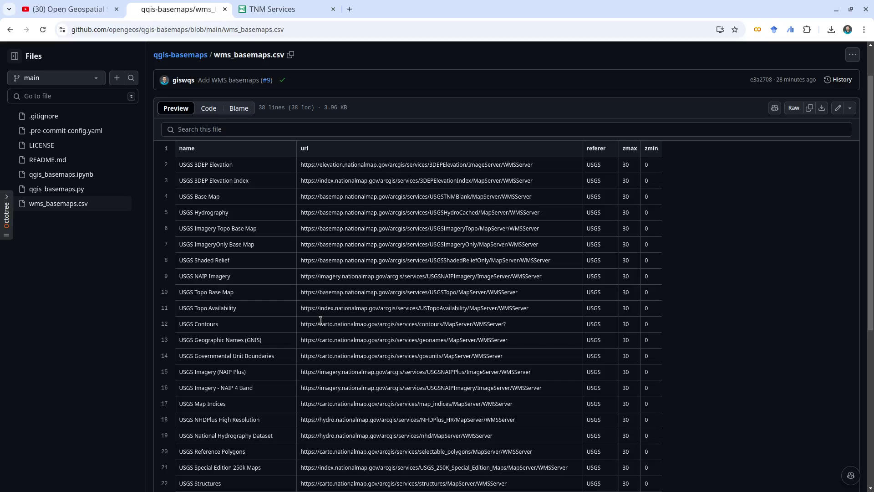
scroll(231, 322, down, 5)
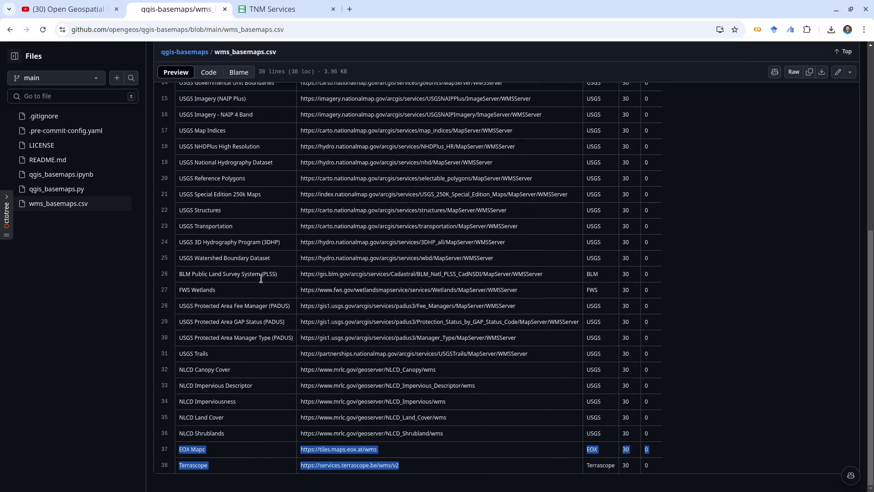
scroll(268, 336, up, 6)
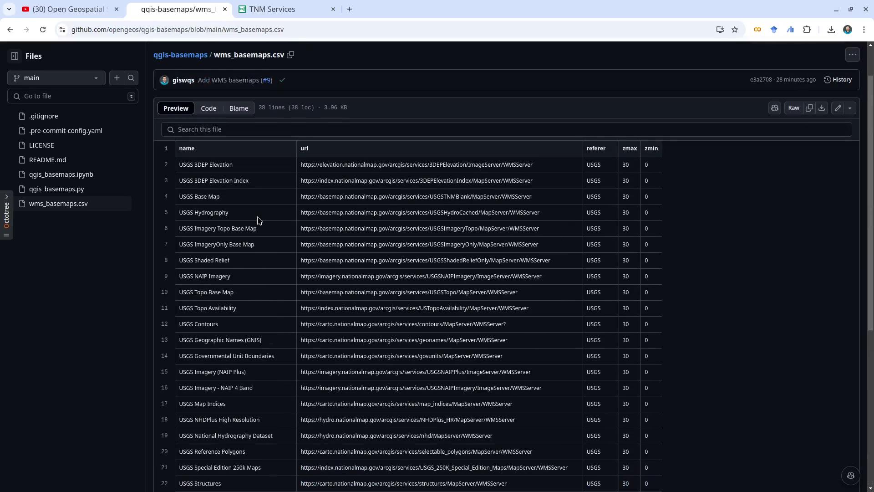
click(282, 13)
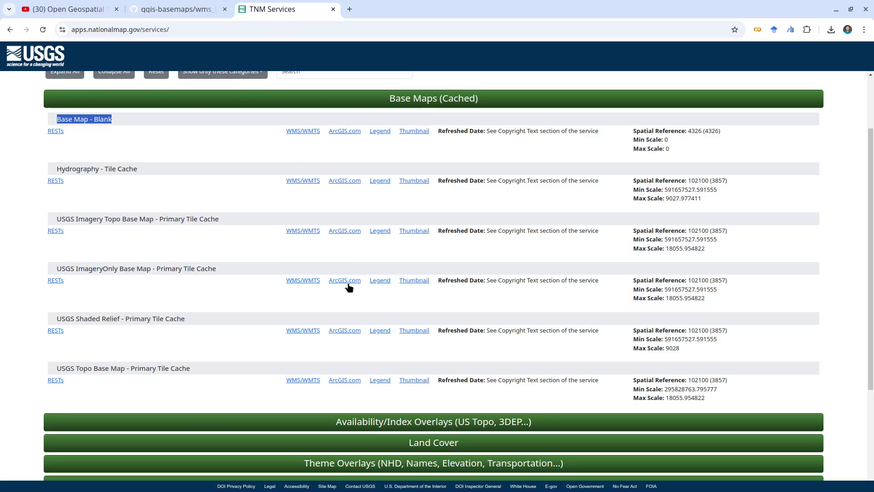
scroll(238, 253, up, 2)
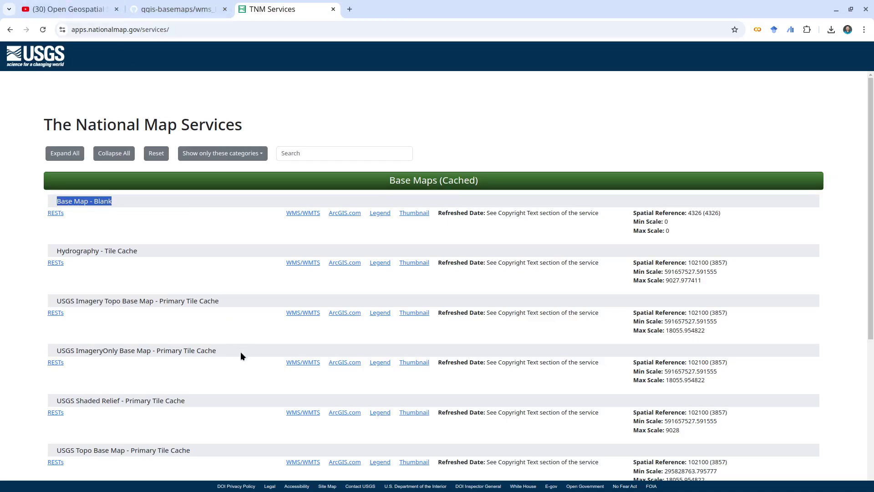
Drill into NLCD Land Cover > CONUS_Land_Cover and add NLCD_2021_Land_Cover_L48 to the map
click(837, 11)
scroll(80, 171, up, 5)
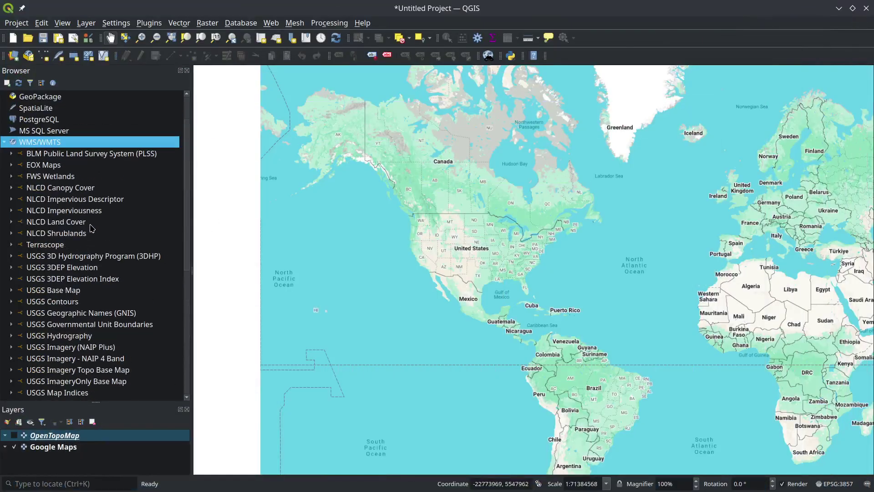
scroll(117, 235, down, 2)
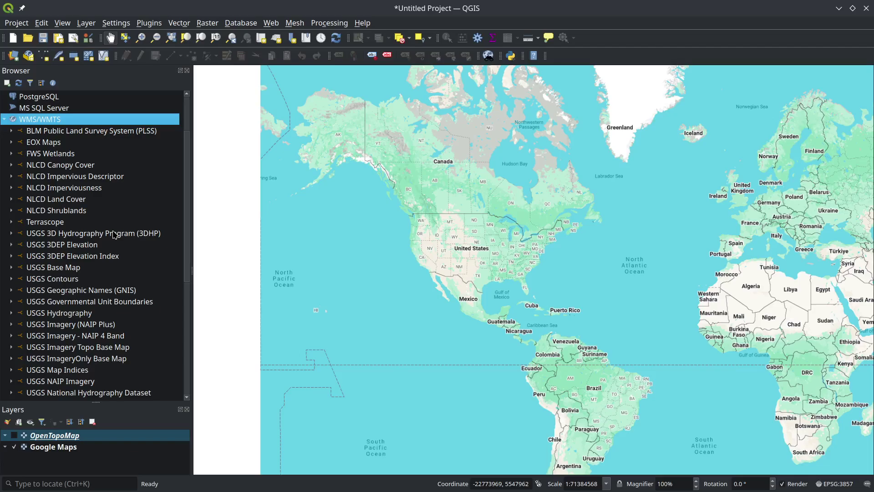
double_click(63, 200)
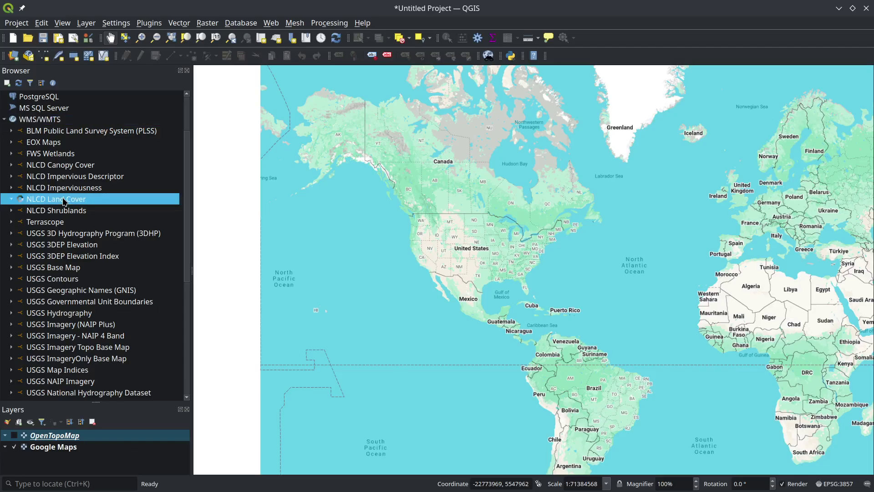
double_click(85, 212)
double_click(87, 222)
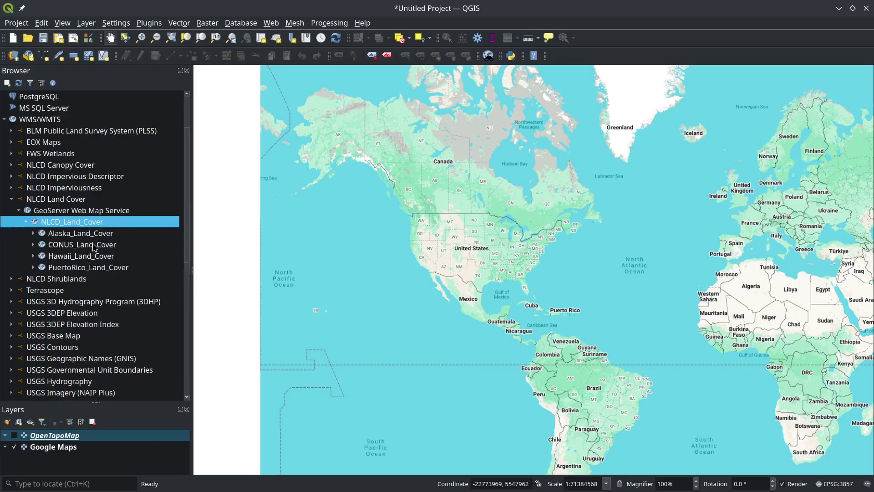
double_click(68, 246)
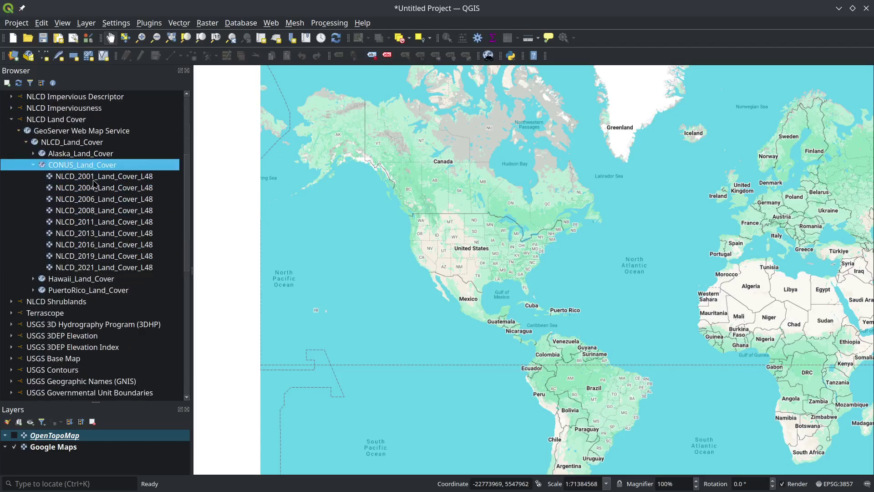
click(108, 269)
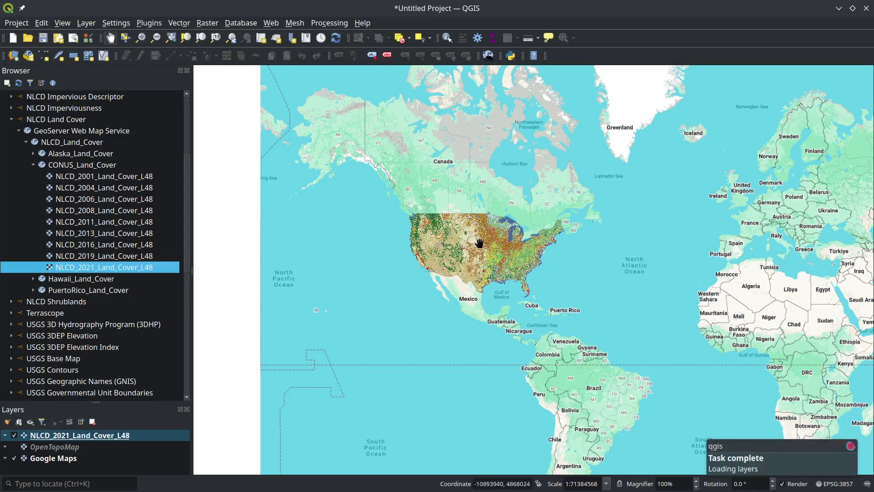
Zoom into the land-cover map around Dallas, then back out to the whole contiguous US
scroll(477, 246, up, 1)
scroll(476, 246, up, 2)
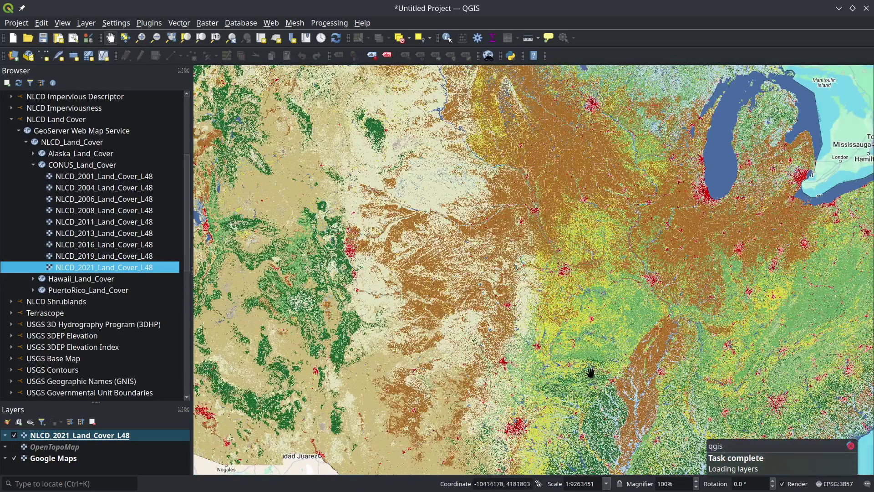
drag(590, 372, 478, 305)
scroll(478, 305, up, 4)
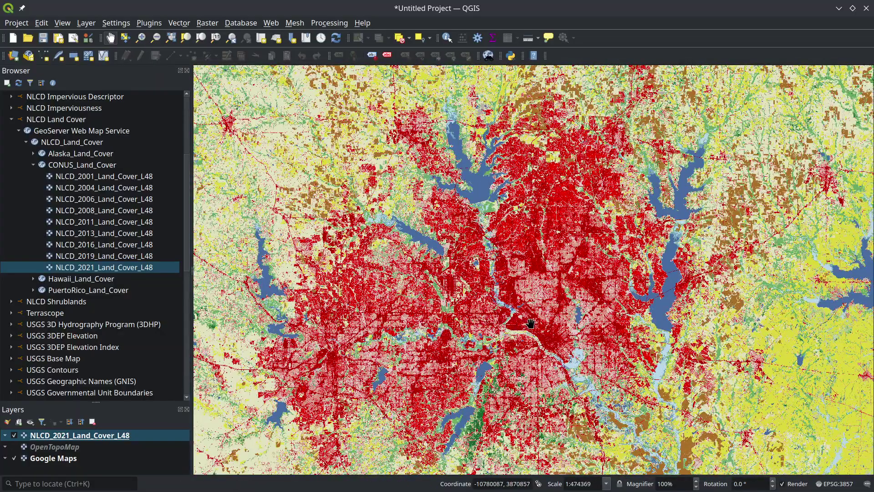
scroll(531, 323, down, 3)
scroll(525, 314, down, 2)
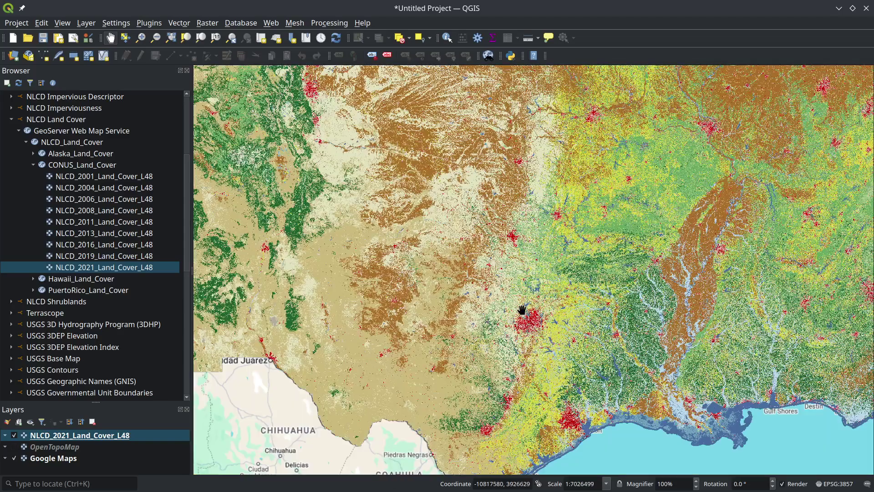
drag(414, 255, 434, 260)
scroll(431, 255, down, 2)
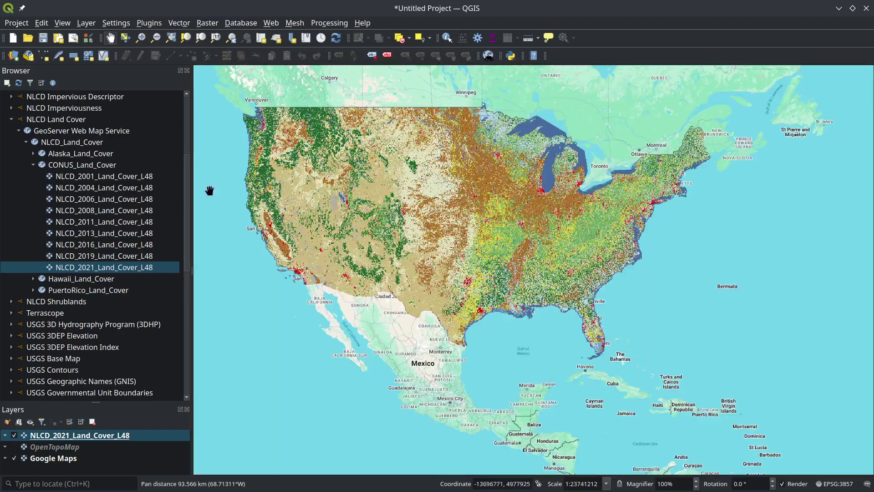
Add 3DEPElevation:Hillshade Multidirectional from USGS 3DEP Elevation, resizing the Browser and Layers panels
click(26, 142)
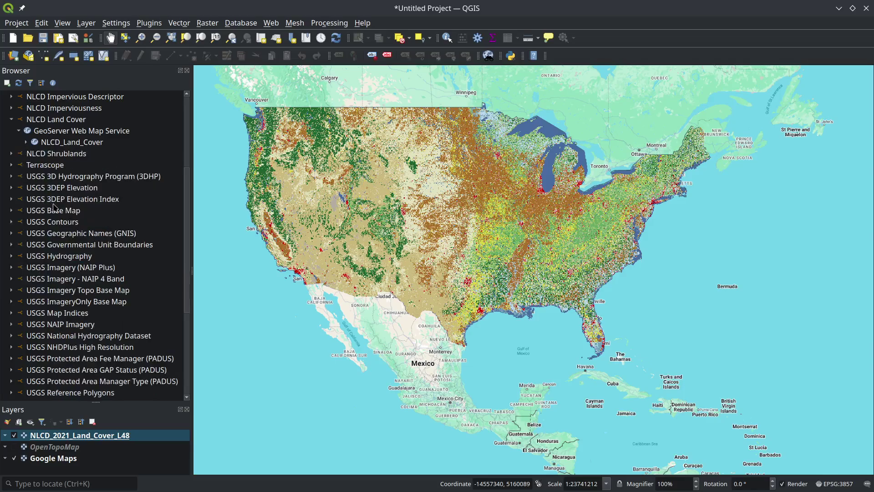
double_click(76, 190)
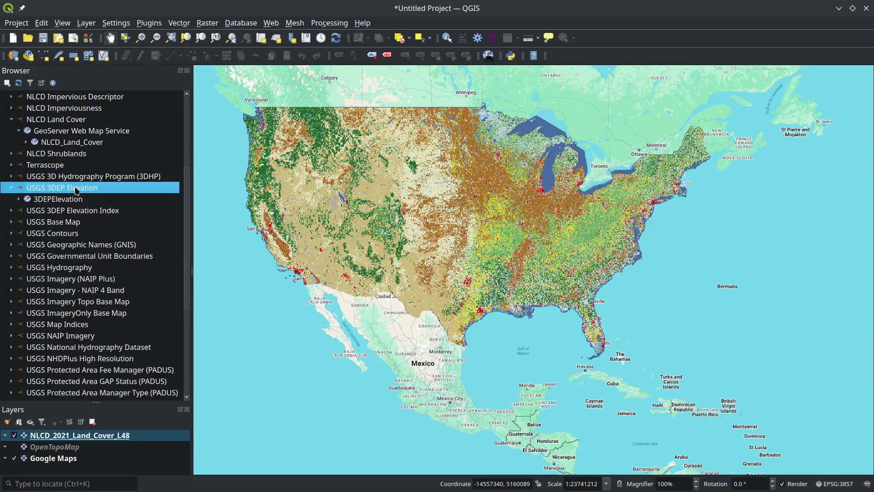
double_click(73, 200)
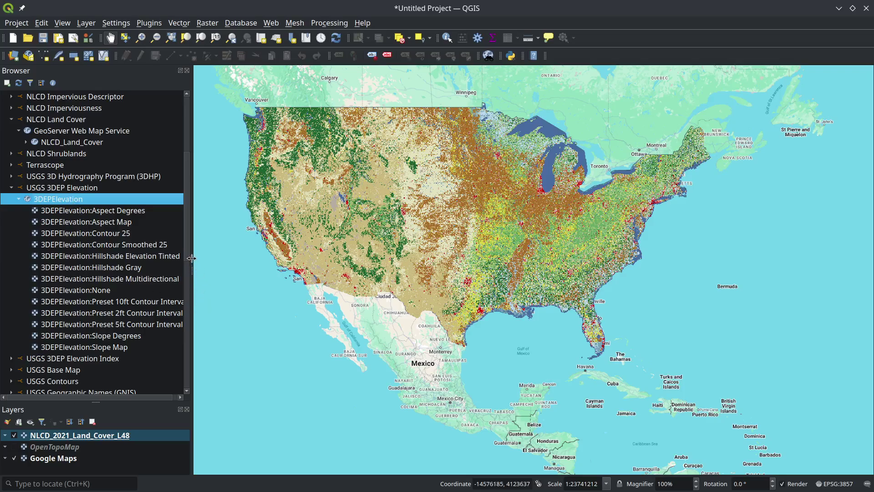
drag(192, 258, 239, 260)
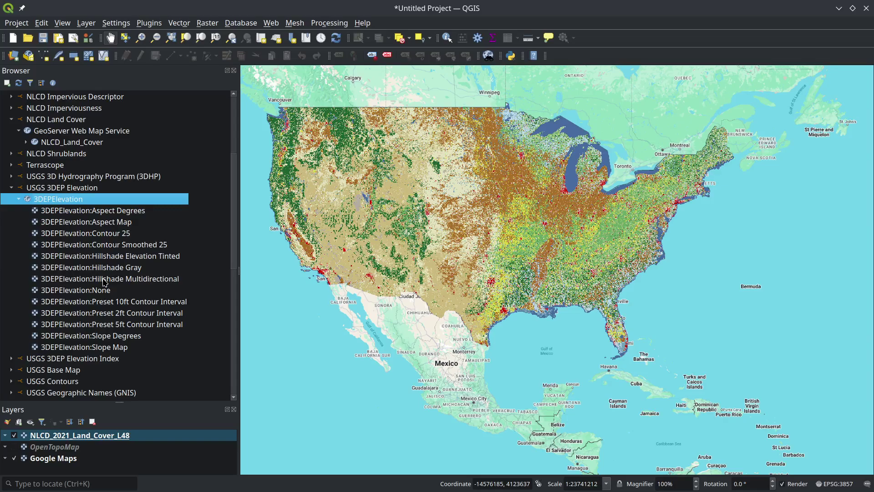
double_click(104, 279)
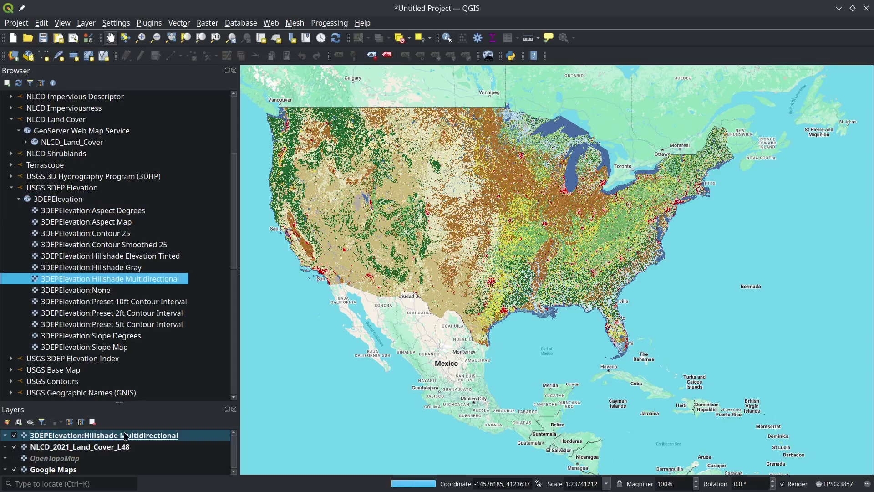
drag(119, 401, 119, 325)
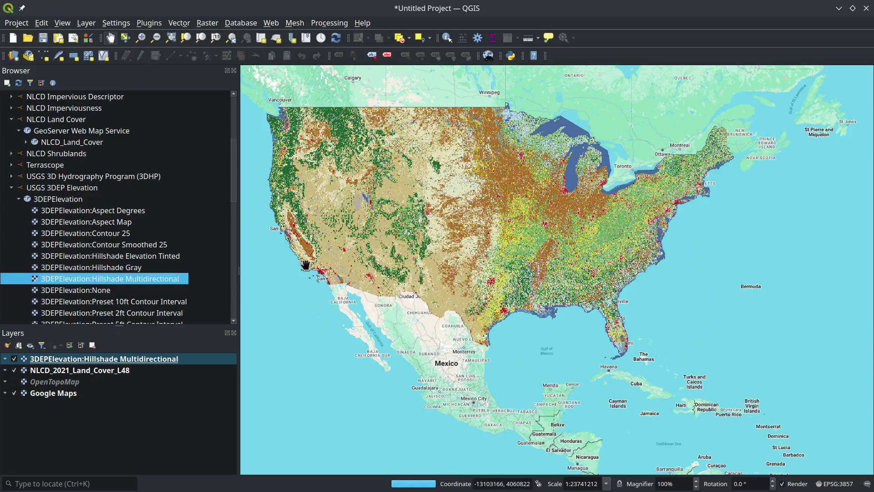
Narrow the side panels, zoom into the hillshade relief, and collapse the 3DEPElevation layer list
drag(238, 270, 213, 265)
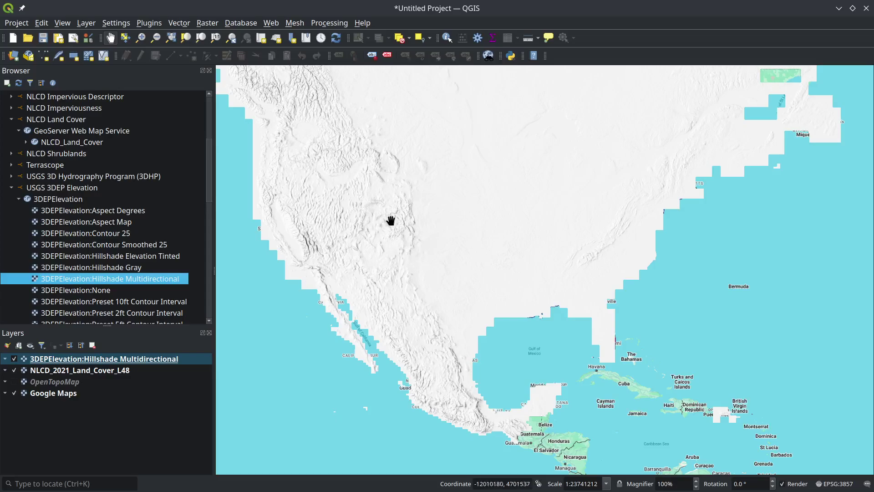
scroll(306, 245, up, 1)
scroll(306, 245, up, 5)
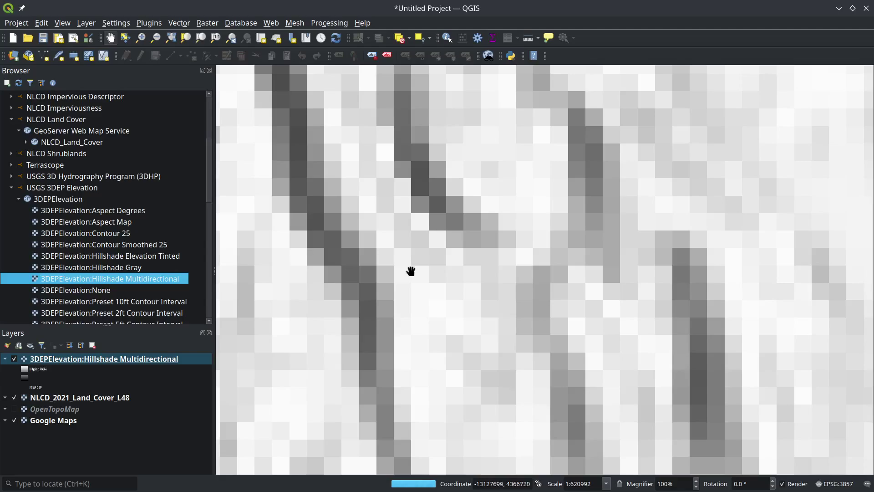
click(19, 200)
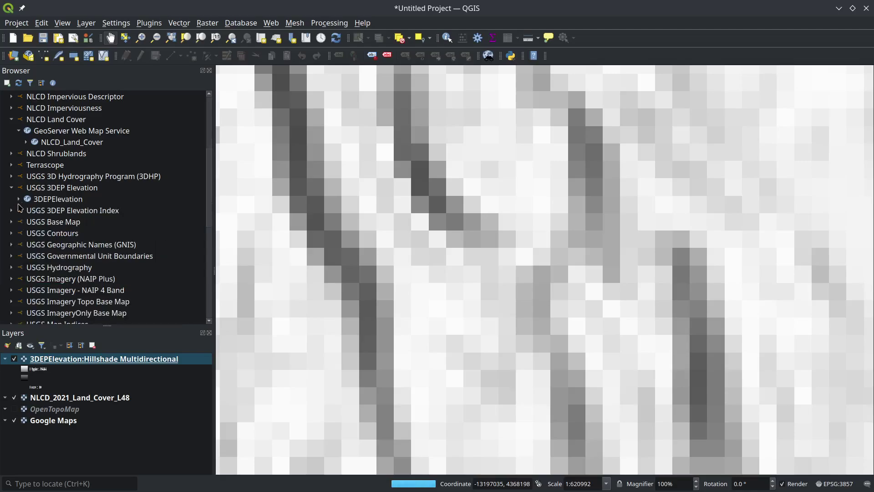
Expand USGS 3DEP Elevation Index > Layers > DEM Product Index and add the 1 meter layer on top
scroll(76, 215, down, 2)
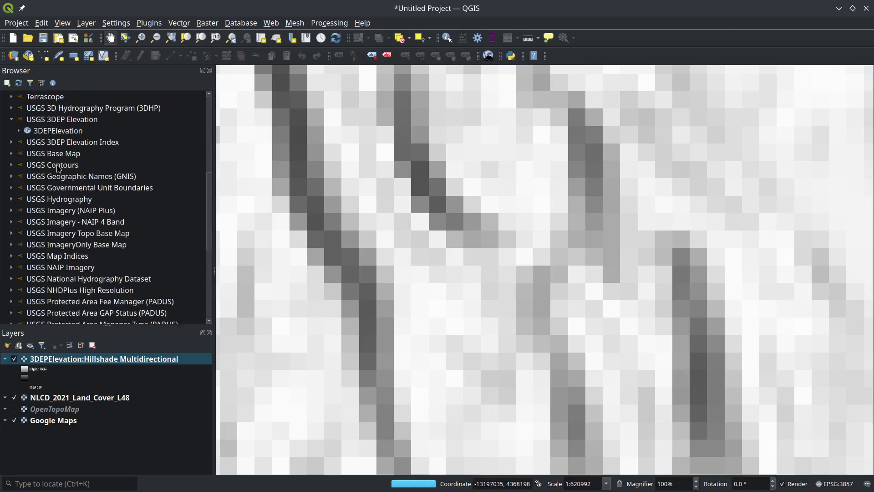
double_click(66, 143)
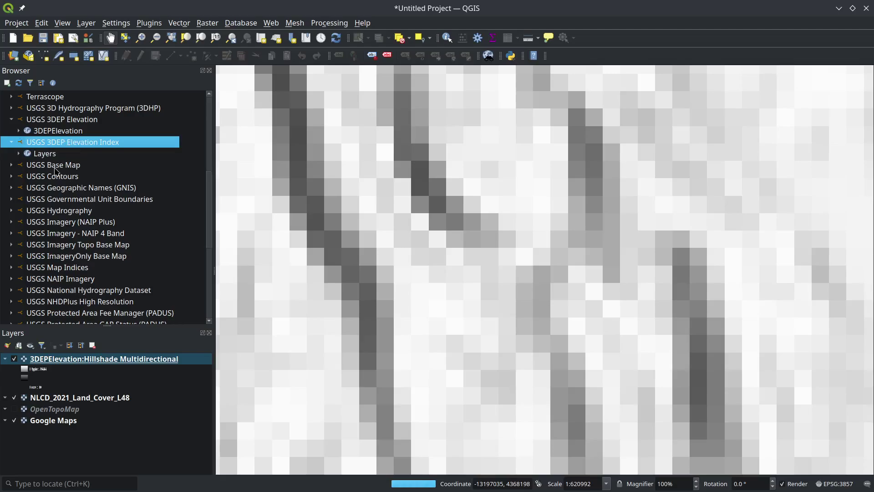
double_click(47, 155)
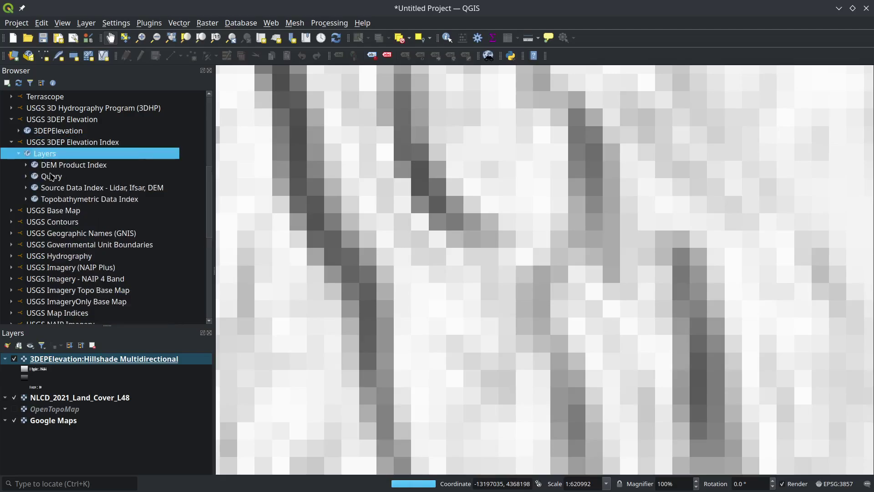
double_click(57, 166)
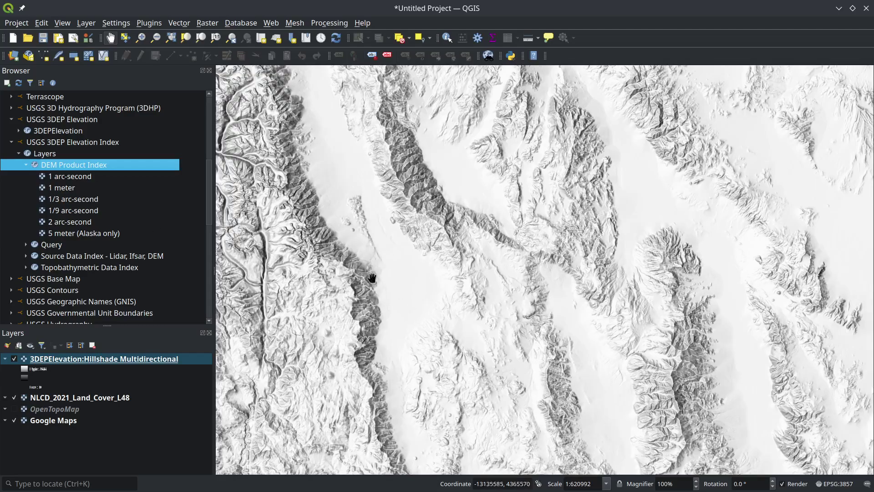
drag(362, 282, 457, 275)
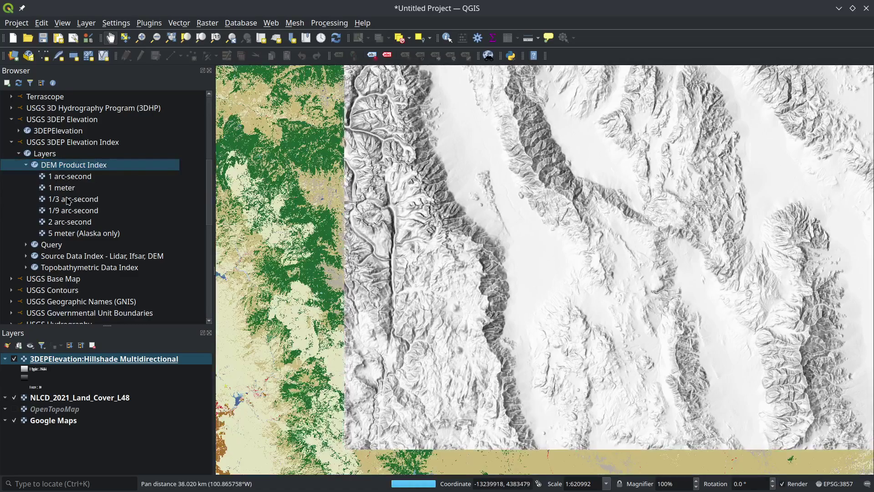
drag(67, 193, 21, 367)
Hide the Hillshade and NLCD_2021 layers, zoom out to the US, and collapse DEM Product Index and Layers
click(14, 379)
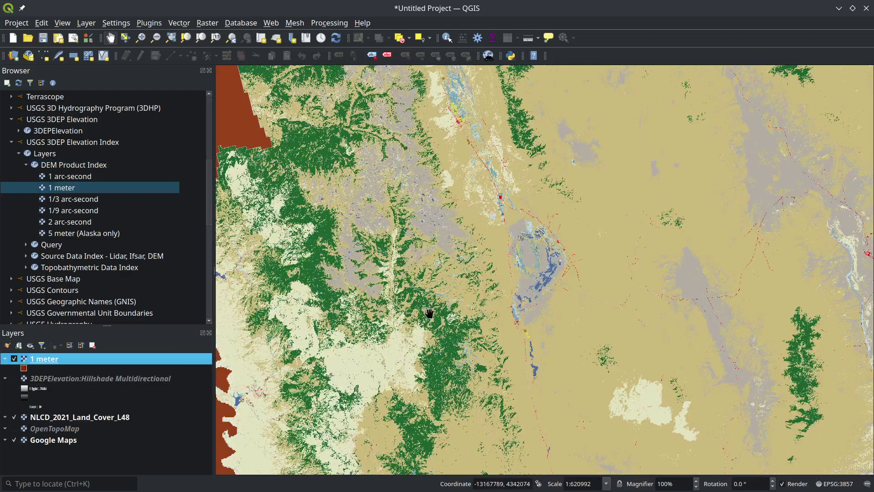
scroll(428, 313, down, 4)
scroll(428, 313, down, 2)
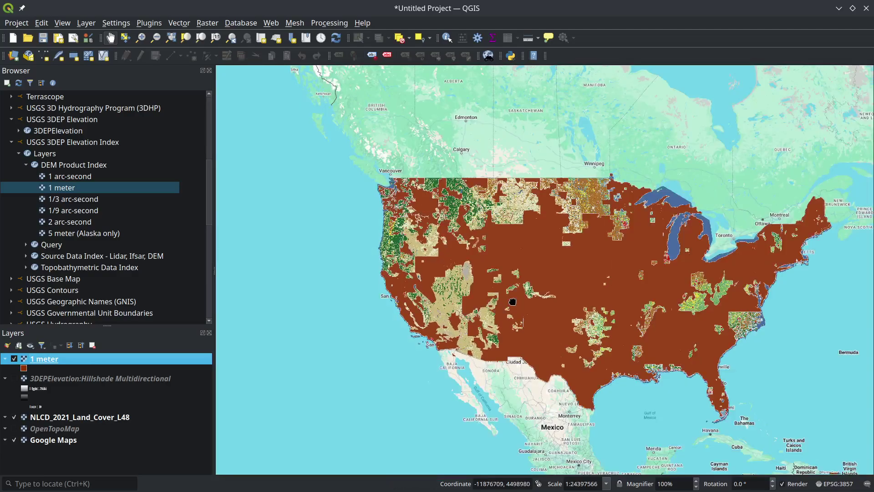
drag(510, 307, 462, 285)
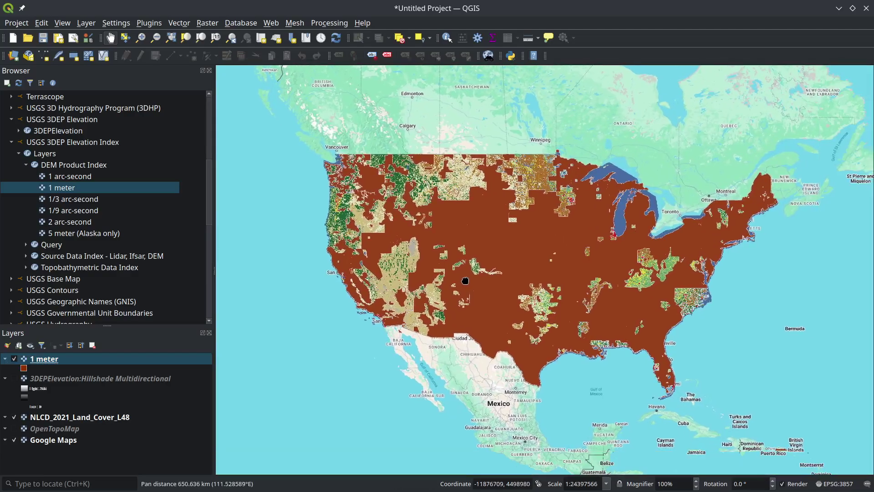
click(15, 417)
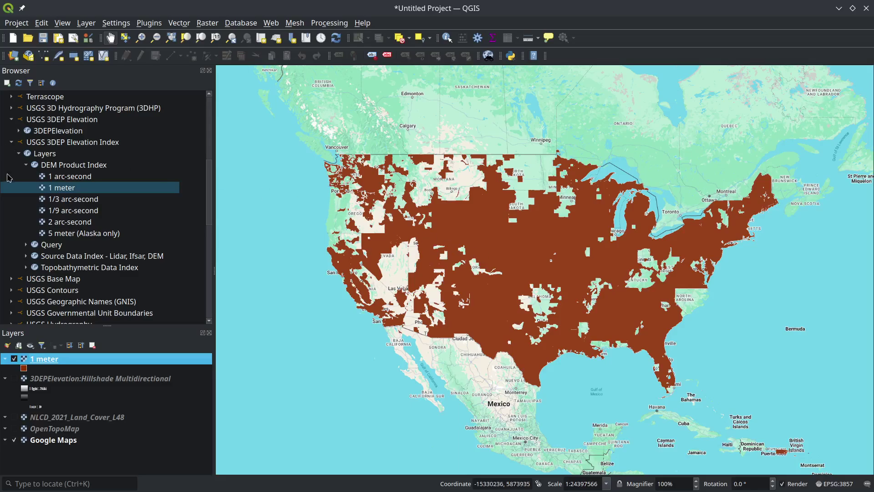
click(26, 166)
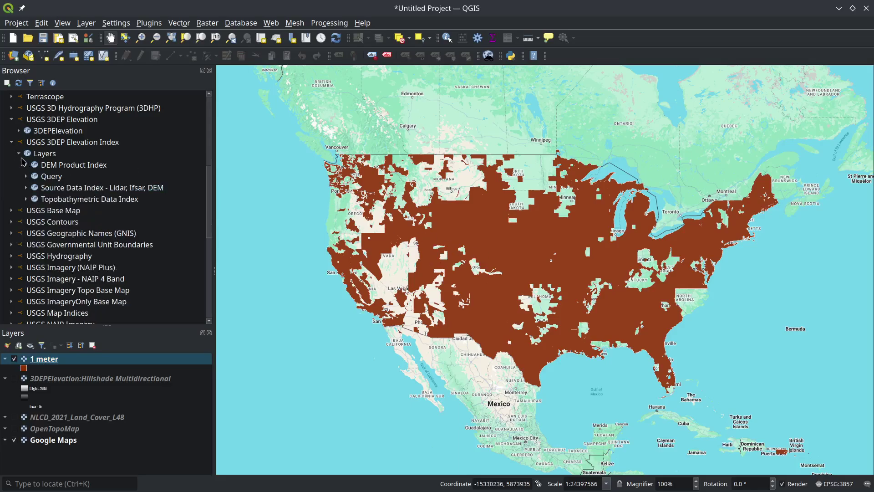
click(20, 154)
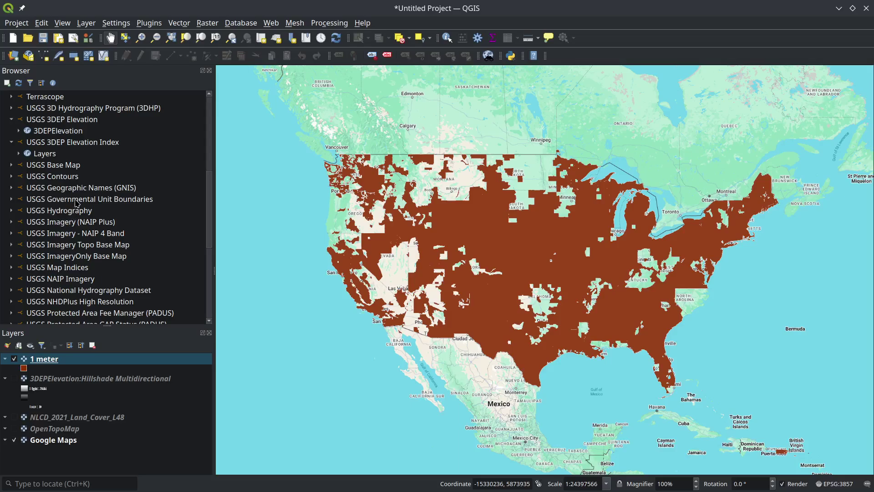
Expand USGS Imagery - NAIP 4 Band > USGSNAIPImagery and add the FalseColorComposite layer
double_click(84, 235)
double_click(82, 246)
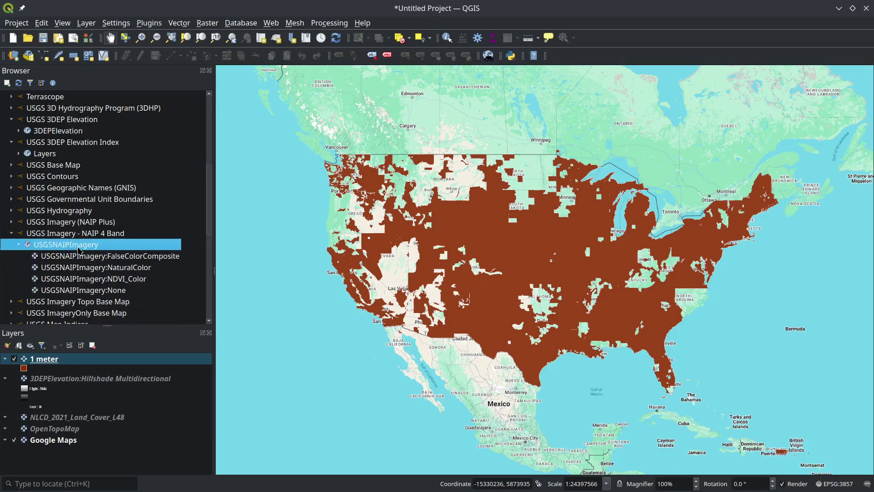
scroll(105, 263, down, 1)
scroll(106, 263, down, 1)
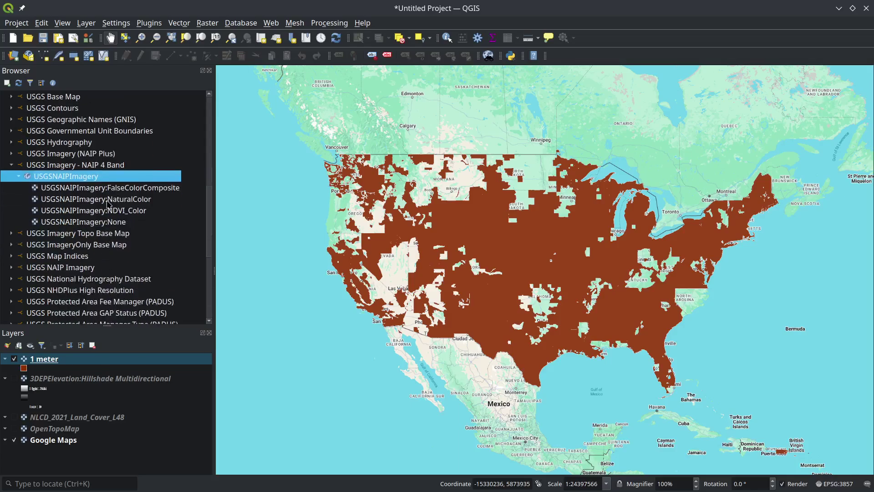
double_click(111, 190)
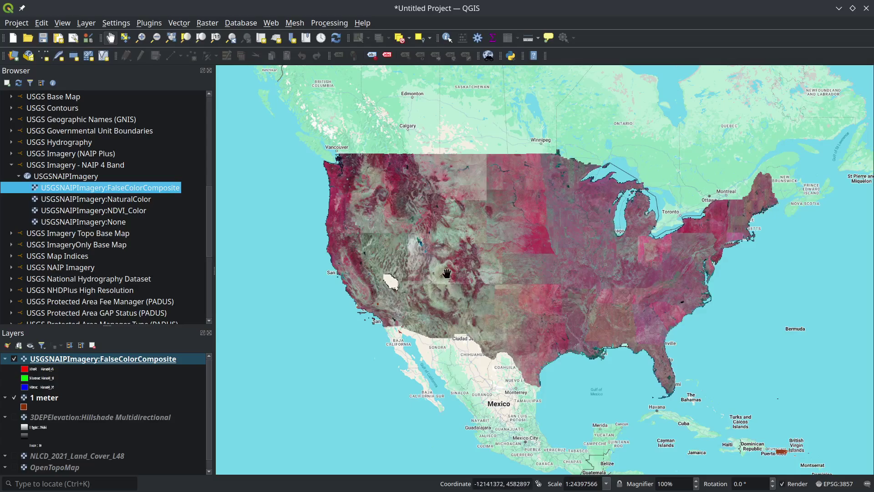
Zoom and pan the false-colour imagery toward the lake, city and airport terminal buildings
scroll(402, 295, up, 6)
drag(483, 211, 382, 282)
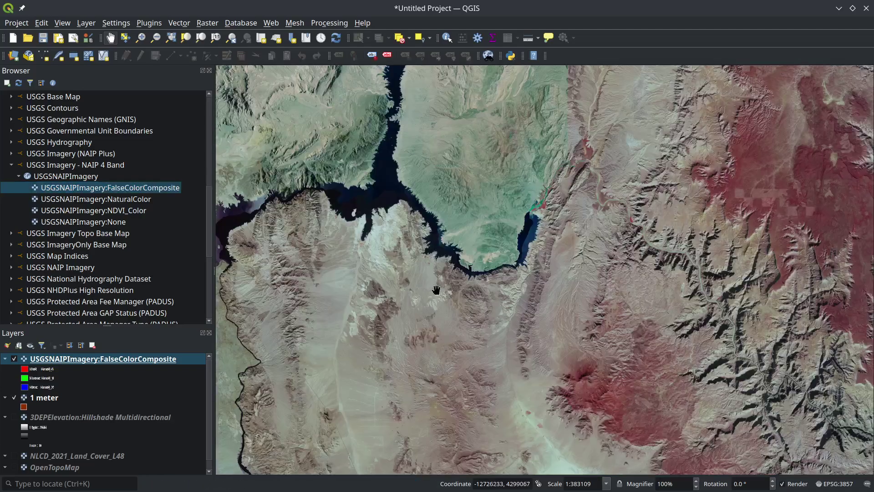
drag(410, 262, 498, 256)
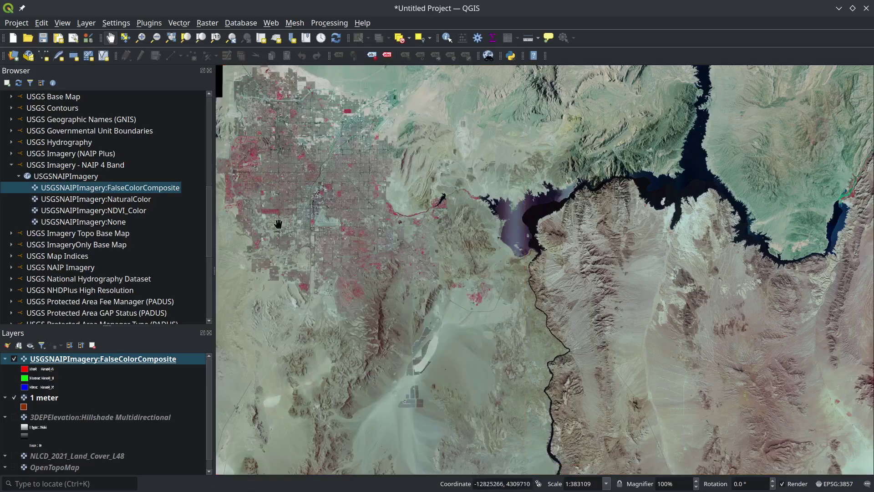
drag(337, 243, 400, 269)
scroll(405, 239, up, 3)
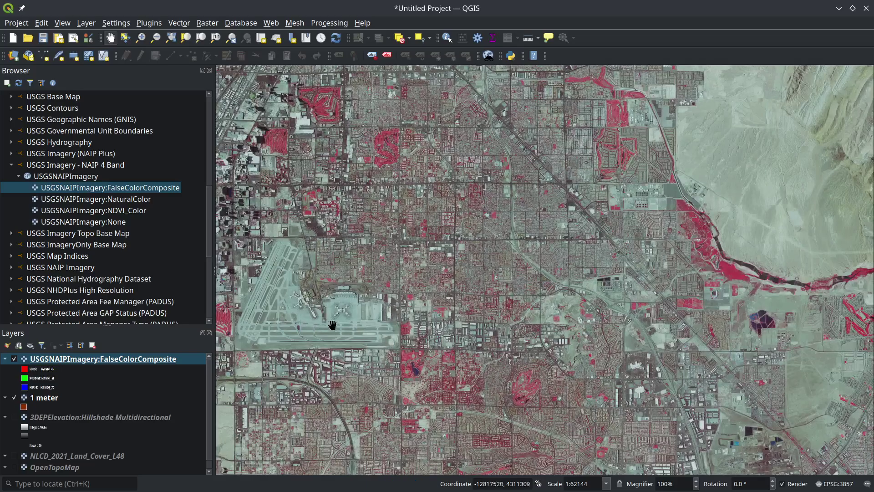
scroll(293, 298, up, 5)
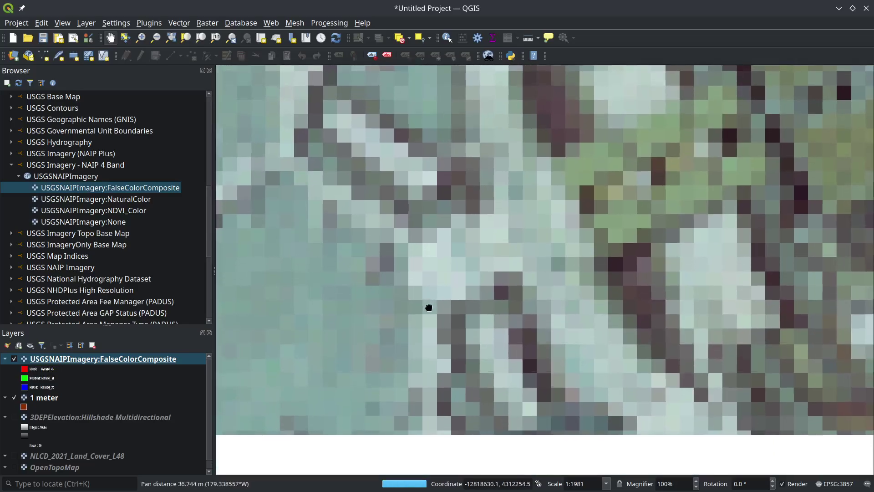
drag(429, 306, 425, 296)
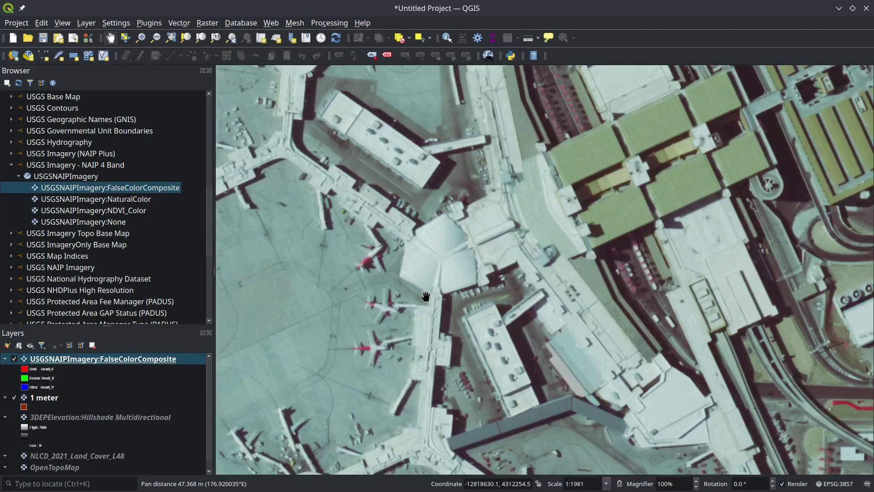
scroll(420, 297, down, 1)
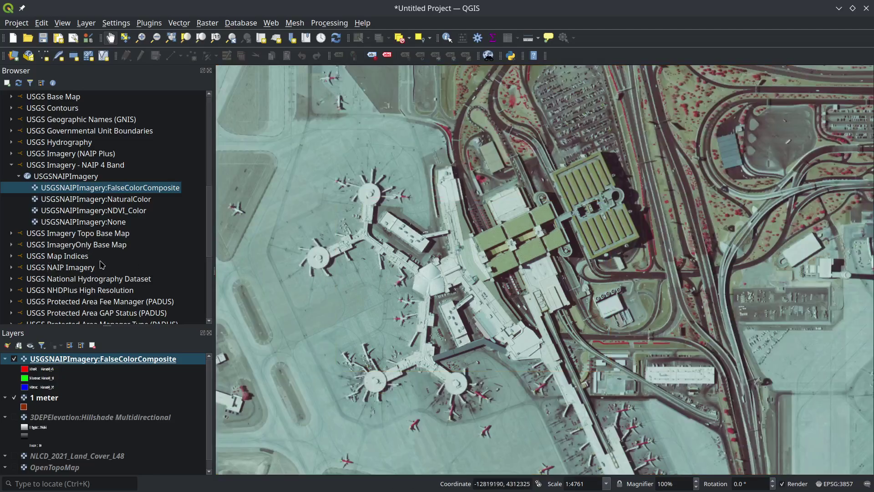
Add USGSNAIPImagery:NDVI_Color, zoom out over the wider city, and collapse the NAIP 4 Band service
double_click(110, 211)
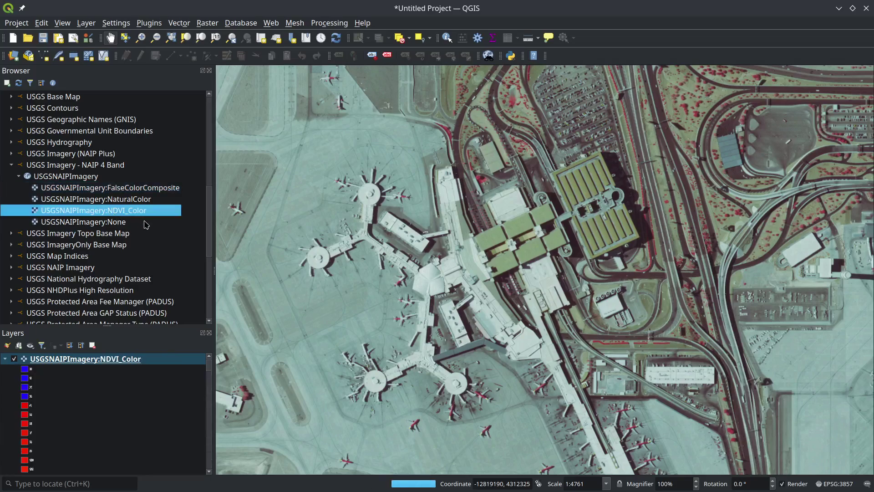
scroll(392, 301, down, 1)
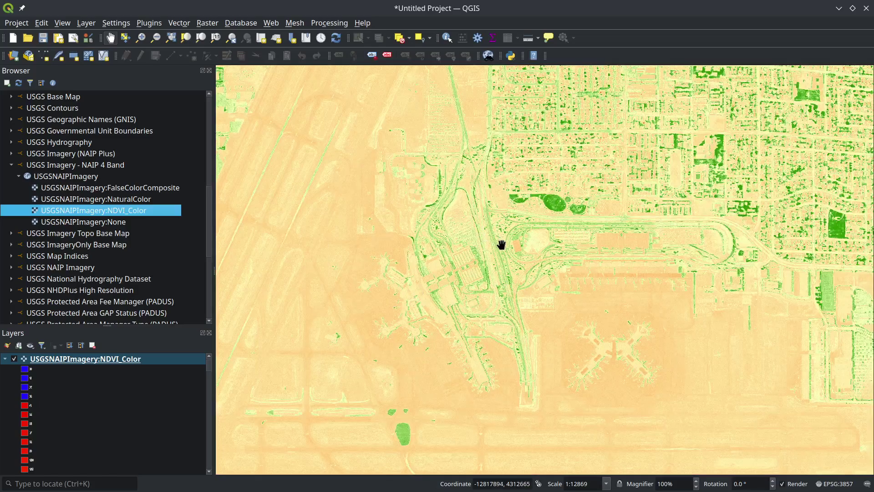
scroll(493, 248, down, 2)
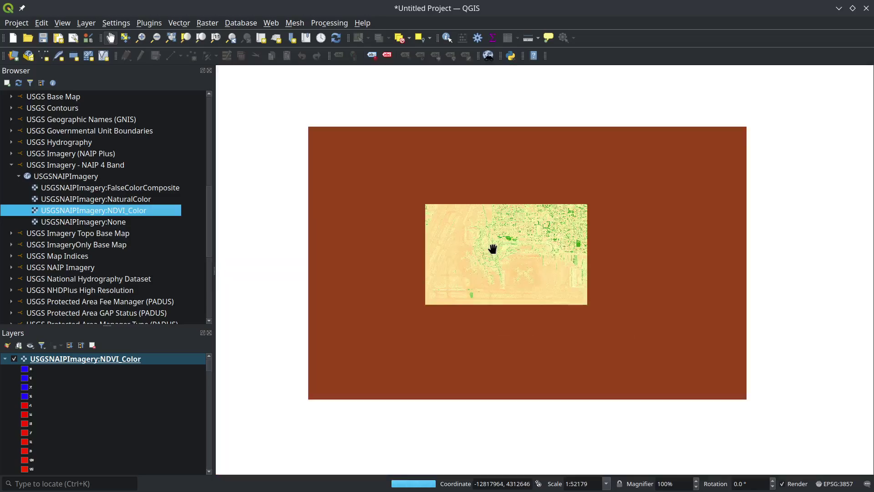
scroll(493, 248, down, 1)
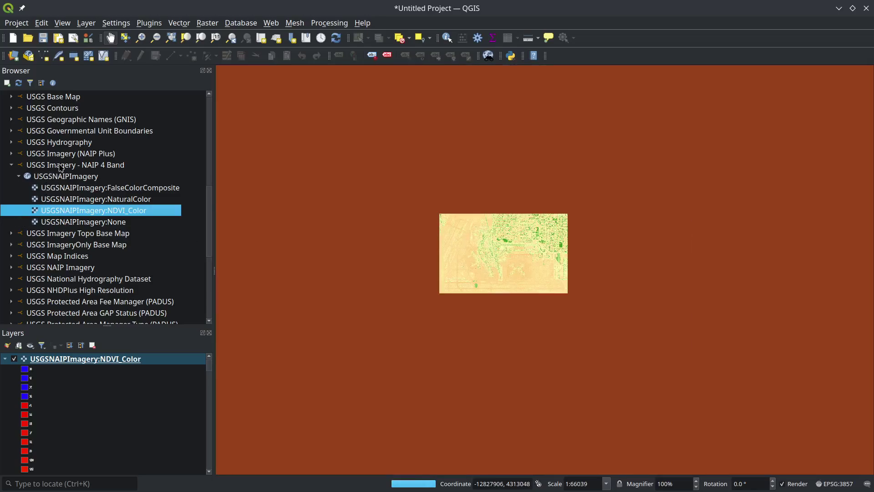
double_click(61, 168)
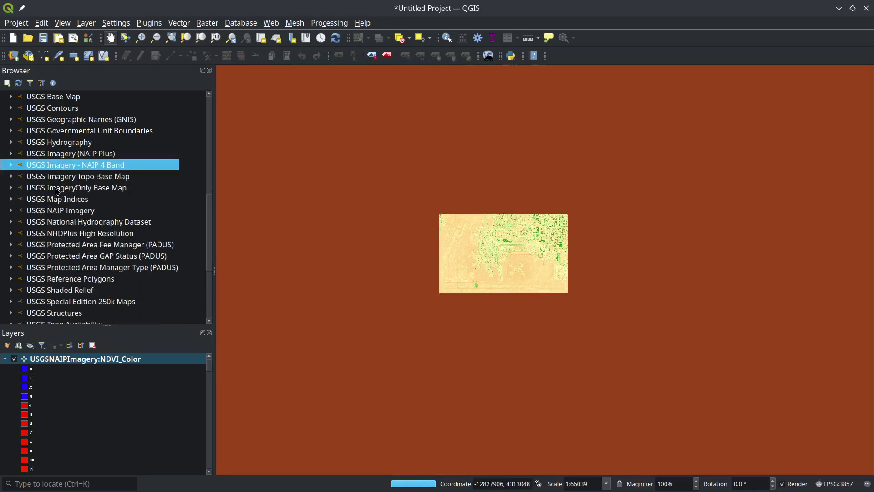
scroll(91, 239, down, 4)
Expand EOX Maps and widen the side panels so the Sentinel-2 cloudless layer names fit
scroll(92, 249, up, 12)
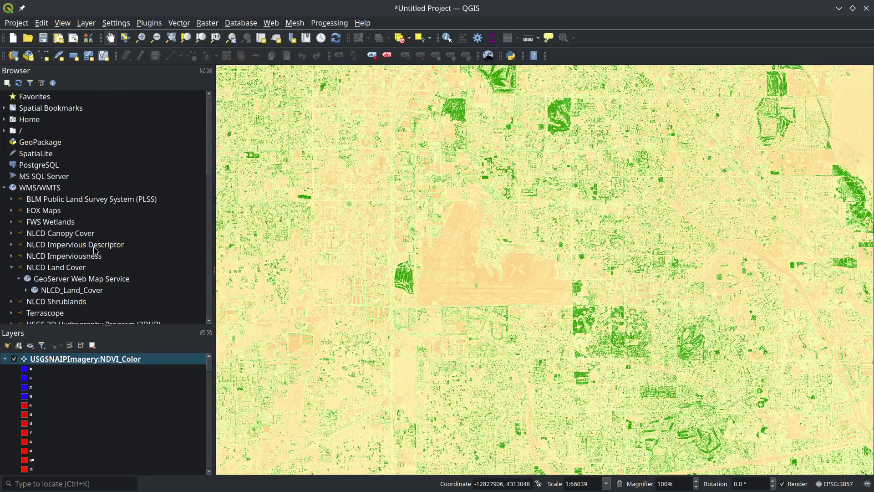
double_click(49, 210)
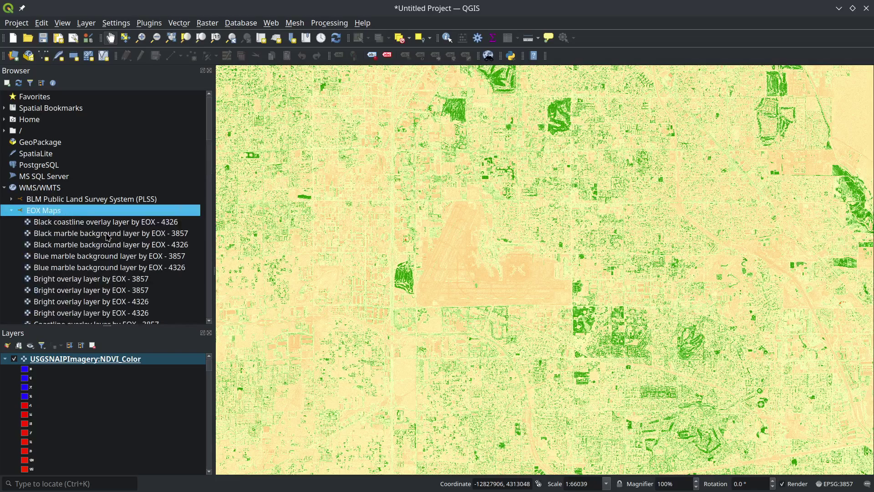
scroll(117, 234, down, 7)
scroll(120, 235, down, 4)
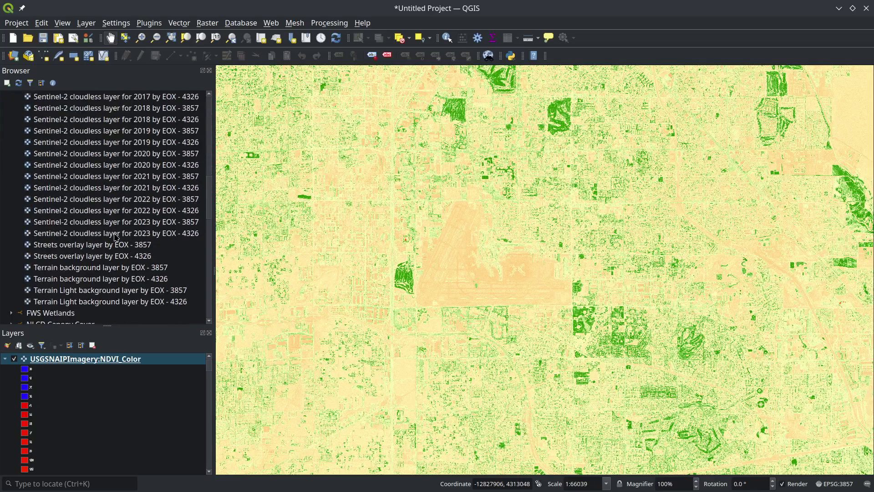
drag(213, 229, 253, 230)
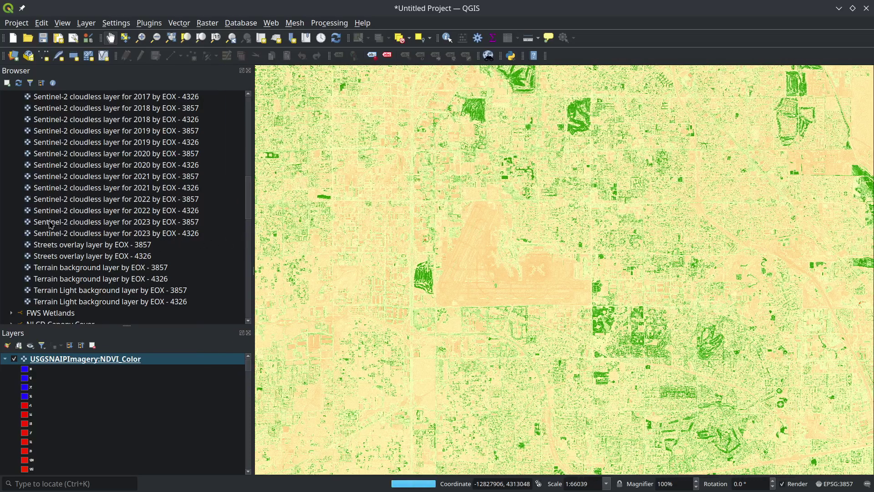
scroll(159, 196, up, 3)
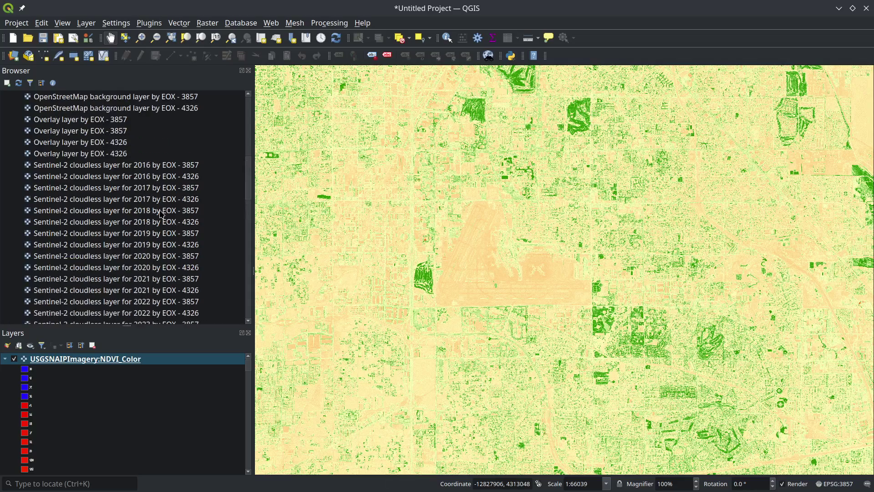
scroll(141, 171, down, 3)
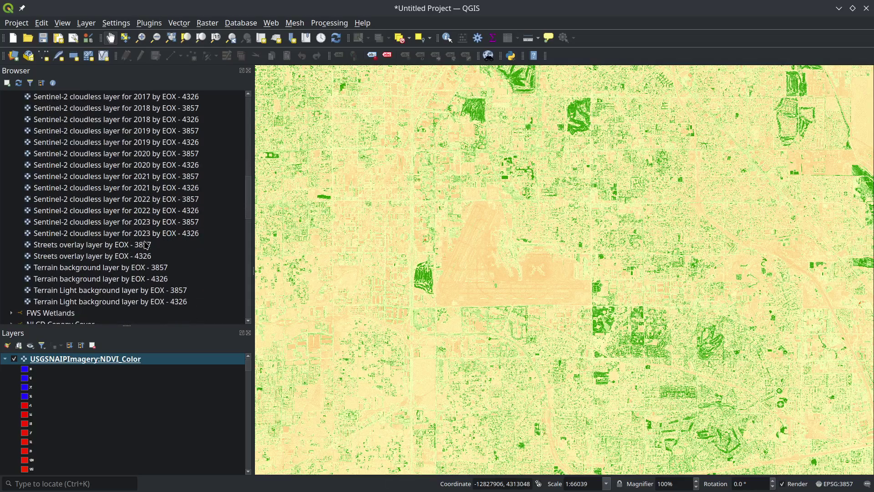
Add the Sentinel-2 cloudless 2023 EOX - 3857 layer, hide NDVI_Color, and zoom out over North America
double_click(112, 223)
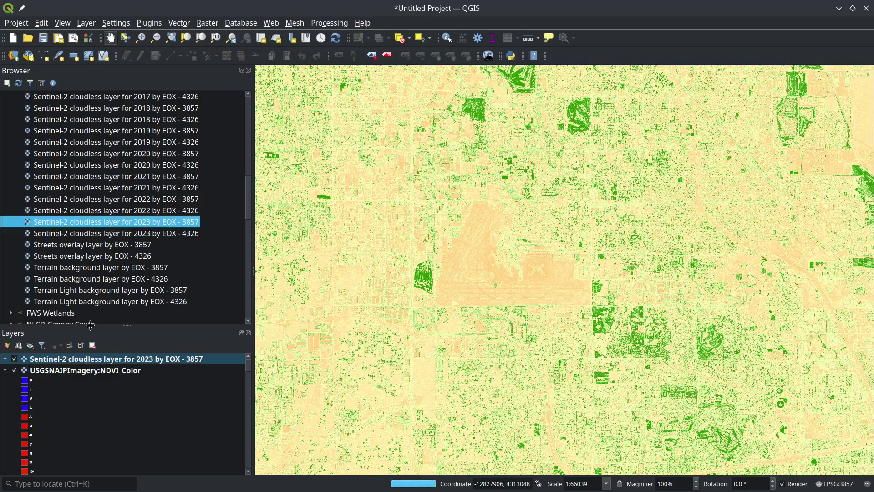
click(14, 370)
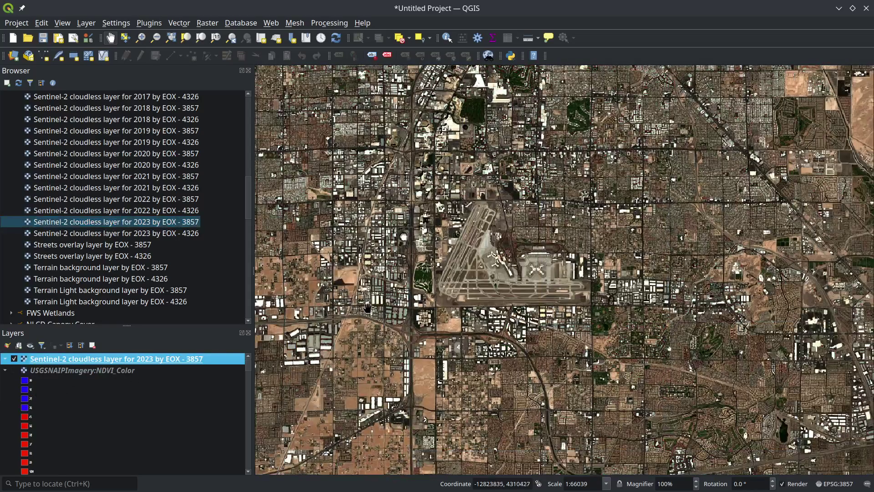
scroll(468, 272, up, 2)
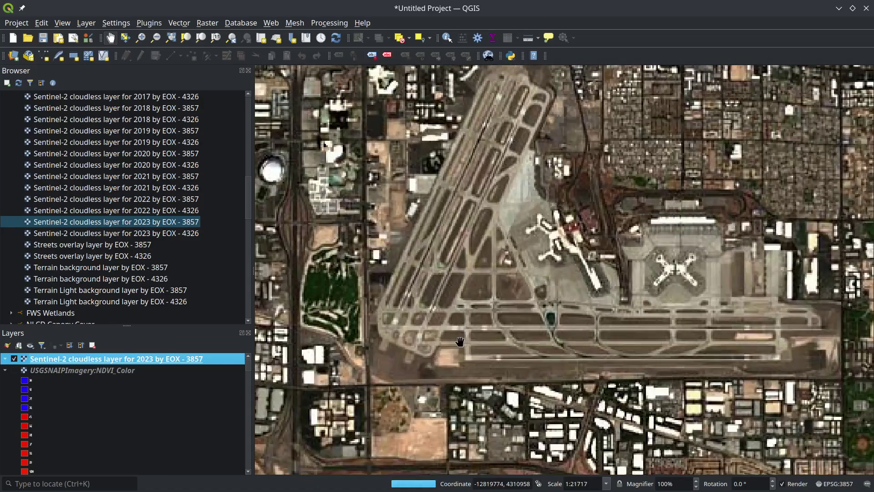
scroll(455, 339, down, 2)
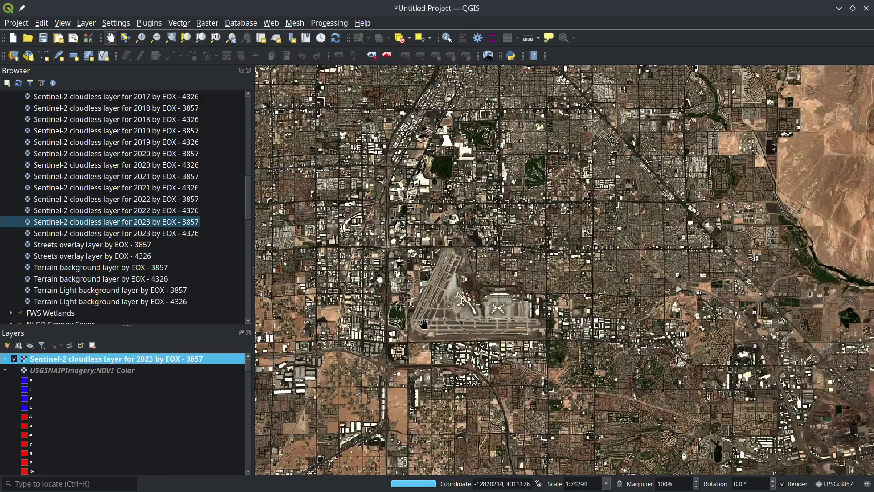
scroll(423, 324, down, 5)
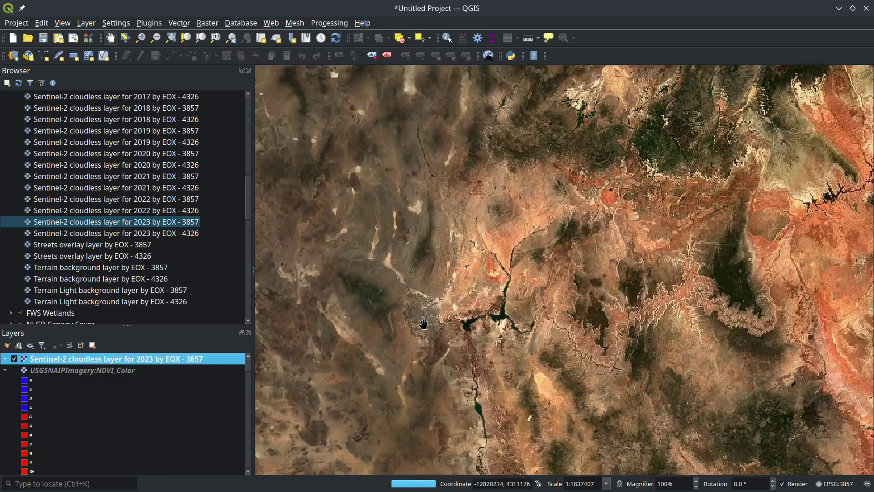
scroll(423, 324, down, 3)
drag(564, 299, 449, 287)
scroll(448, 287, down, 2)
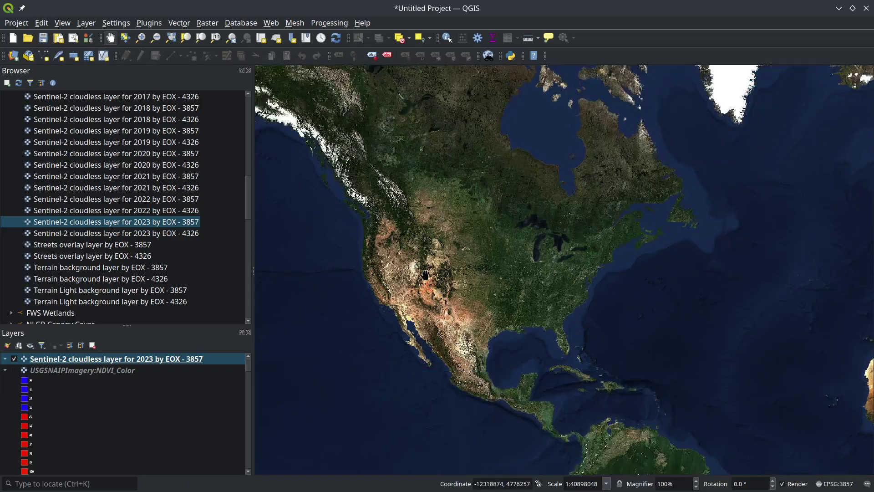
Pan the map across to Europe and zoom in on Paris
drag(774, 292, 468, 267)
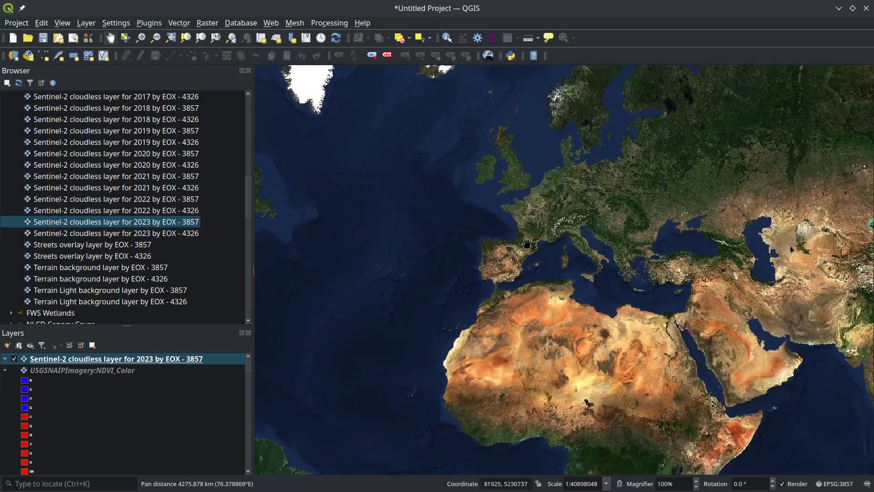
scroll(524, 206, up, 4)
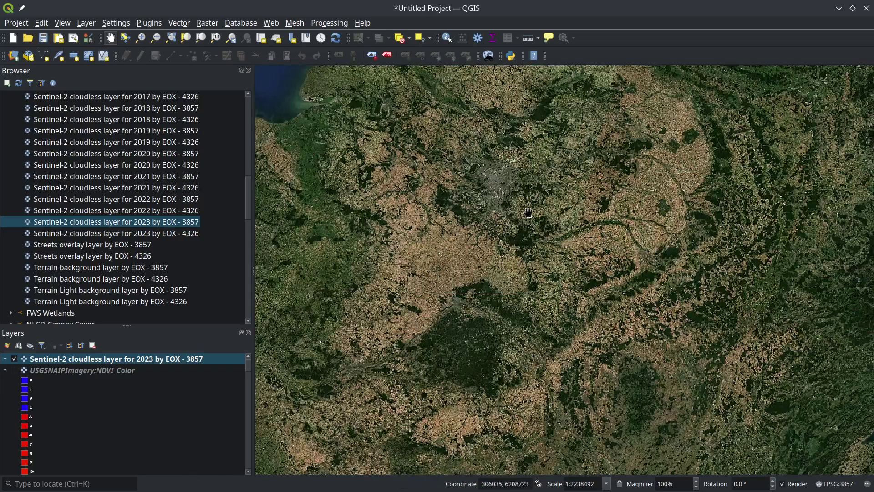
scroll(523, 205, up, 6)
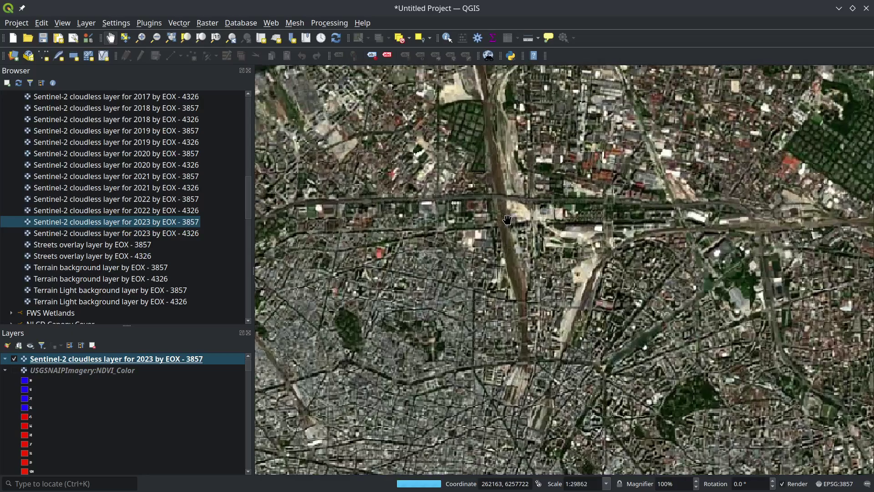
scroll(506, 220, up, 1)
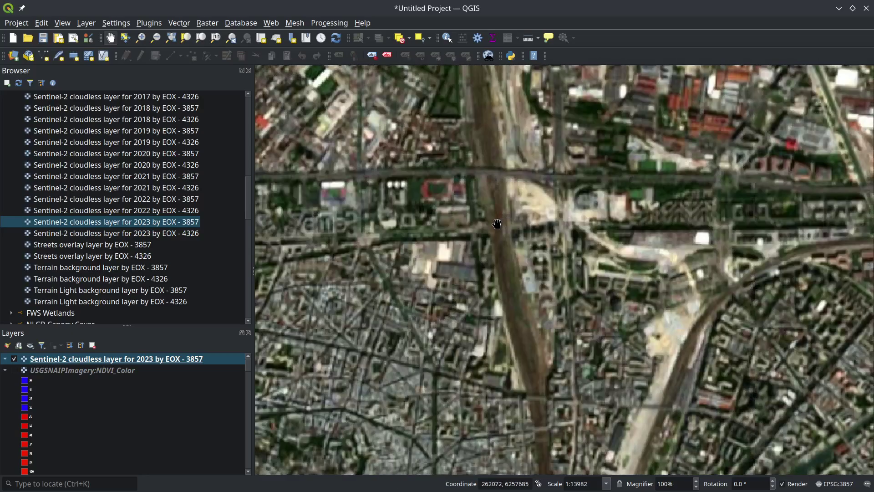
scroll(498, 222, down, 3)
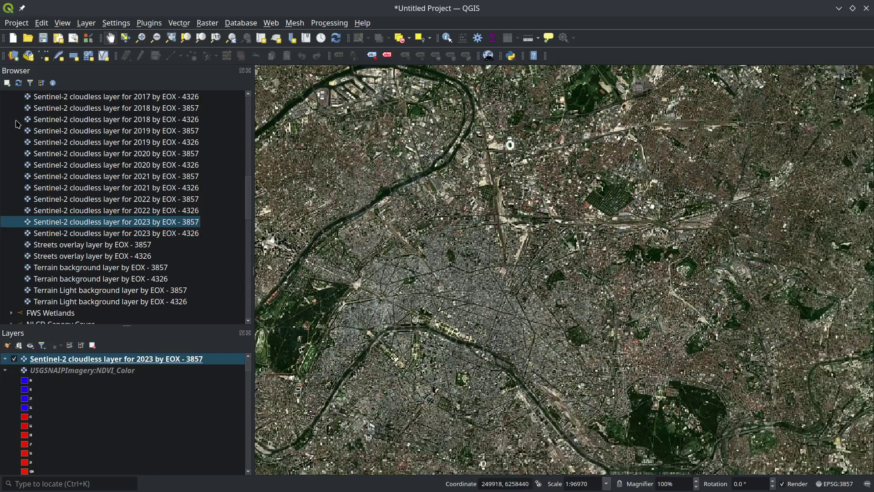
scroll(81, 130, up, 4)
scroll(81, 130, up, 8)
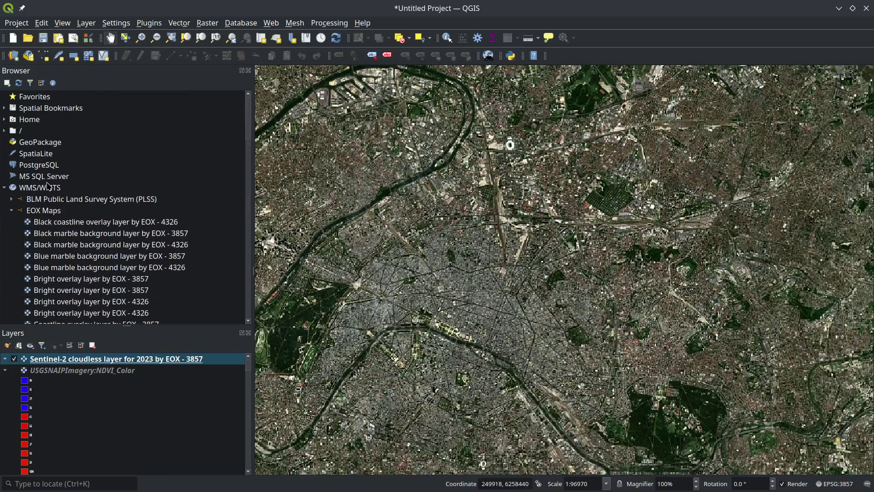
Collapse EOX Maps and NLCD Land Cover, expand Terrascope's GeoWebCache WMS, and scroll to the WORLDCOVER layers
click(50, 189)
double_click(47, 211)
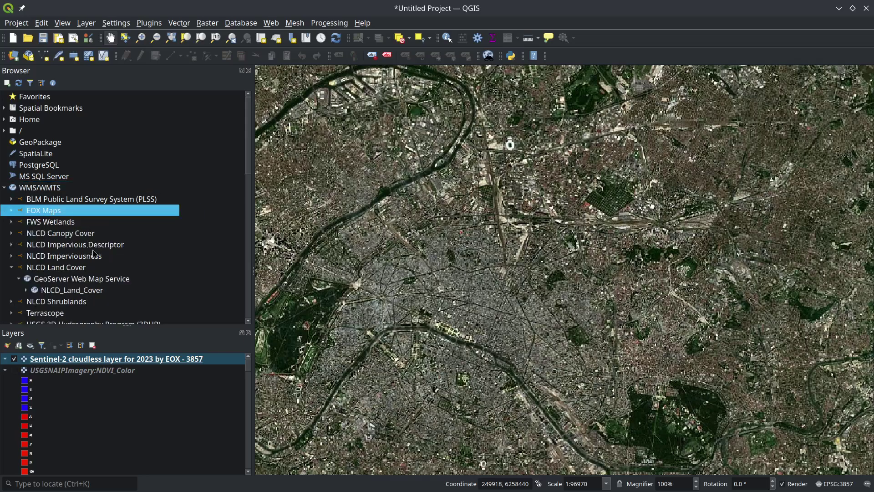
scroll(135, 246, down, 2)
double_click(65, 200)
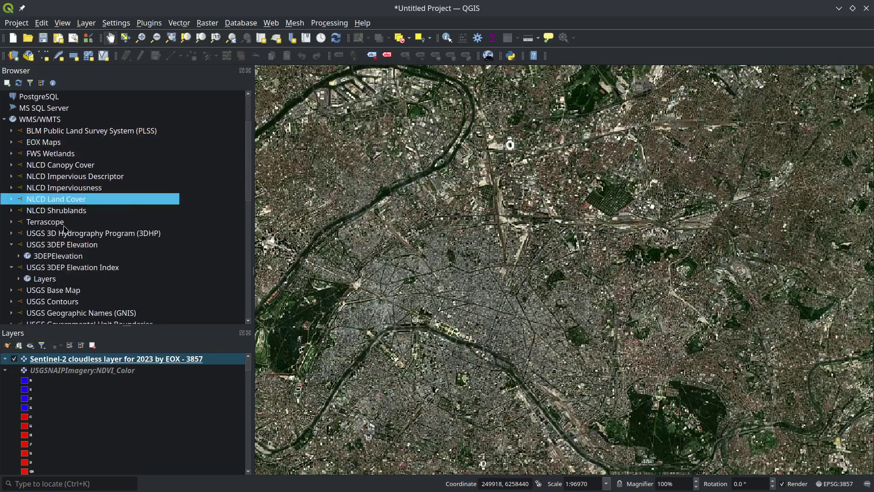
double_click(63, 223)
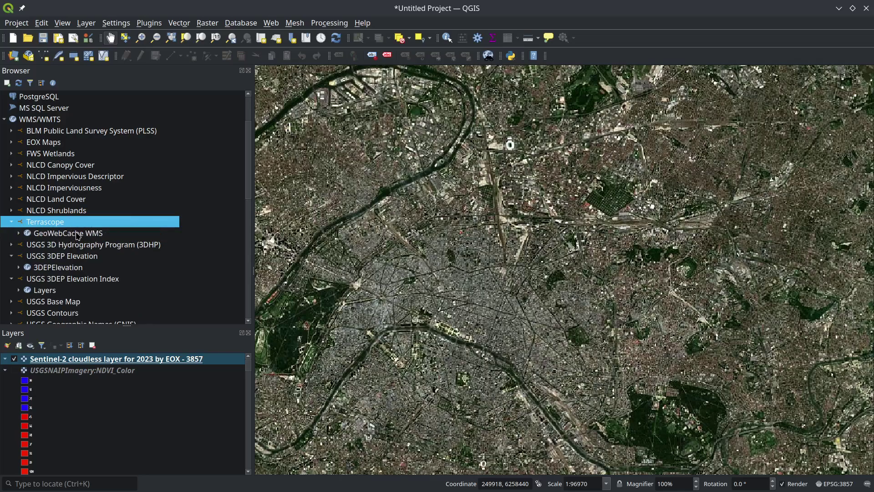
double_click(77, 234)
scroll(104, 233, down, 15)
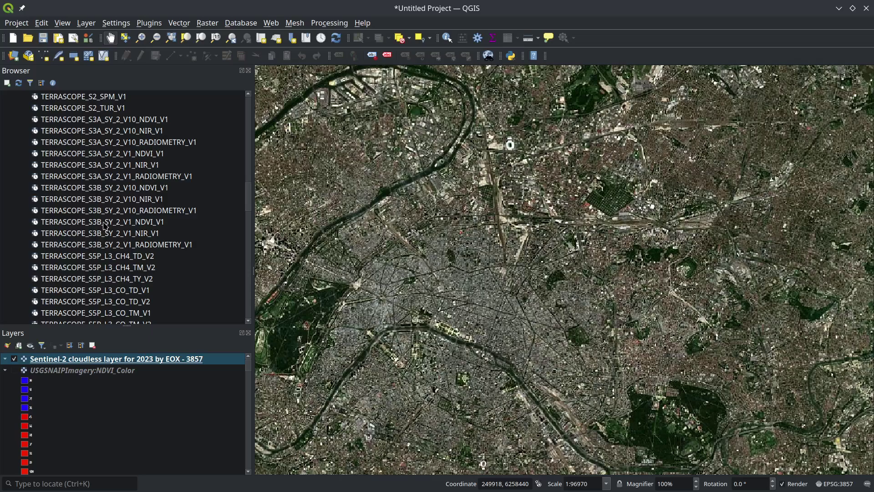
scroll(104, 225, down, 13)
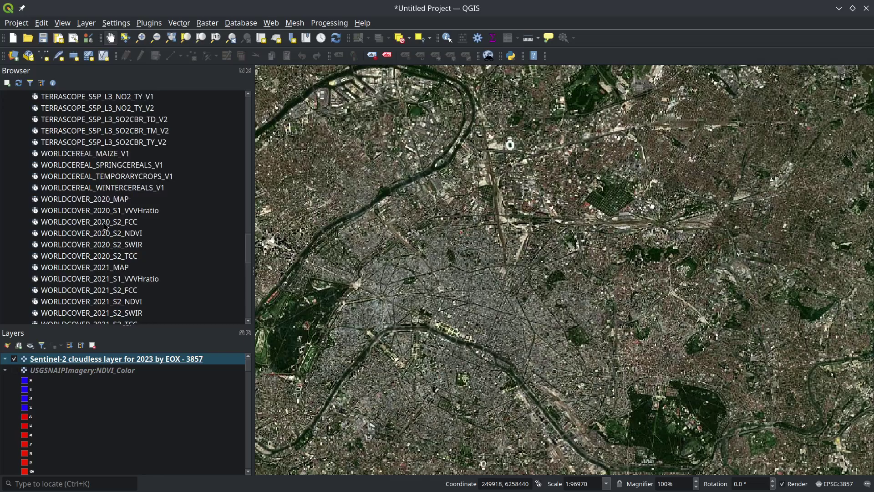
scroll(104, 226, down, 2)
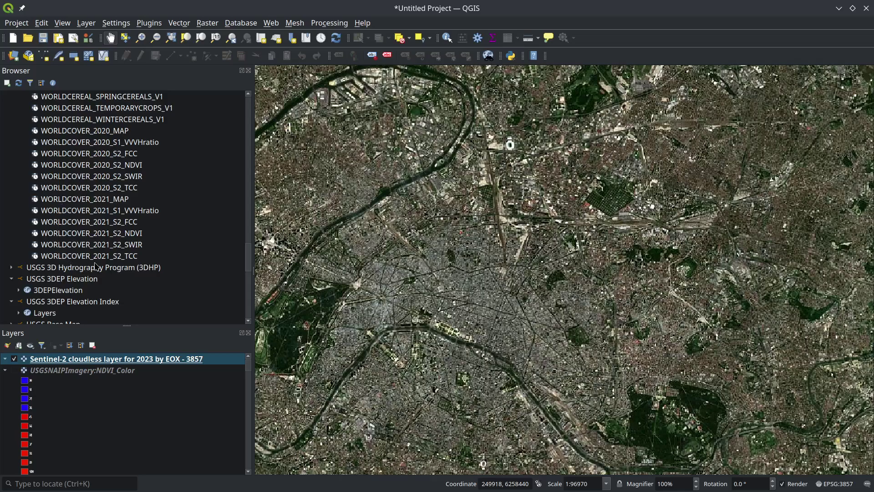
Select WORLDCOVER_2021_MAP and pan and zoom the Paris land-cover map
click(100, 200)
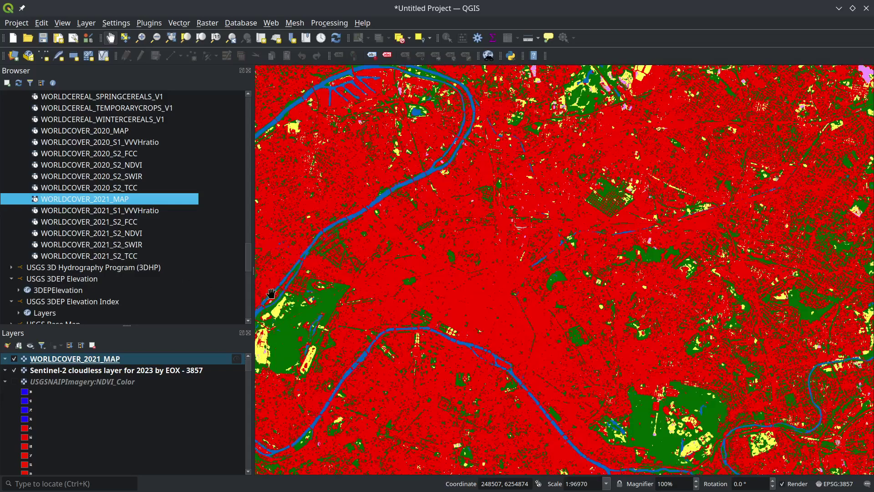
drag(359, 310, 460, 275)
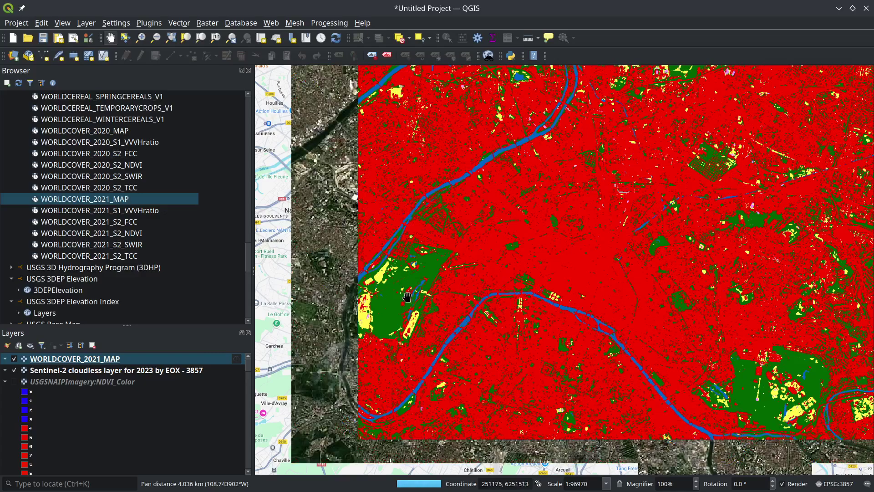
scroll(433, 282, up, 1)
scroll(433, 281, up, 1)
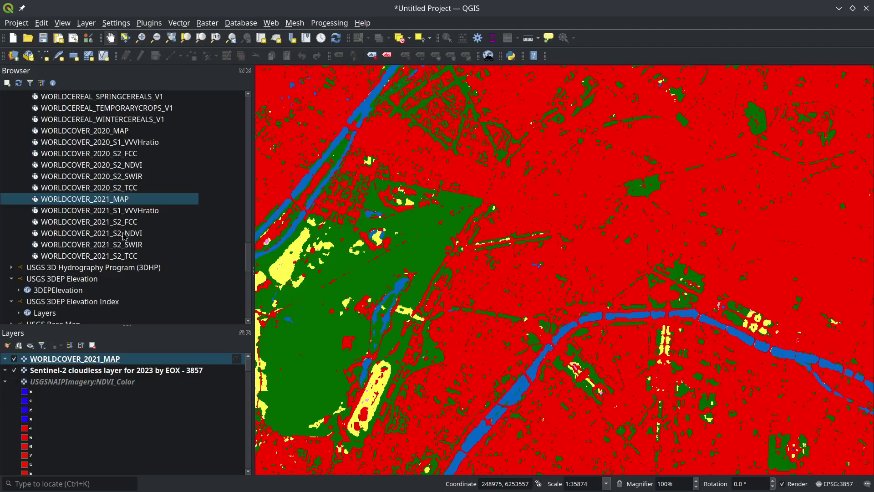
Add the WORLDCOVER_2021_S2_FCC layer, then collapse the Terrascope and USGS 3DEP Elevation entries
click(118, 223)
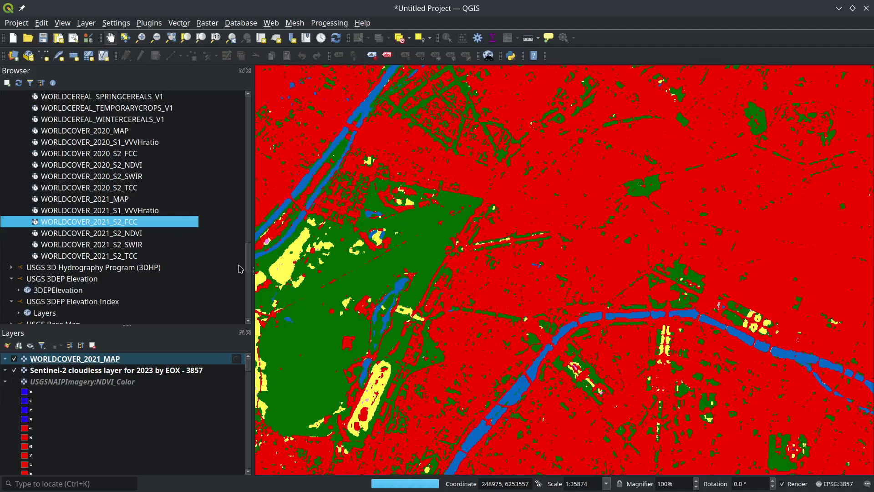
drag(248, 266, 230, 98)
scroll(53, 202, down, 4)
double_click(41, 154)
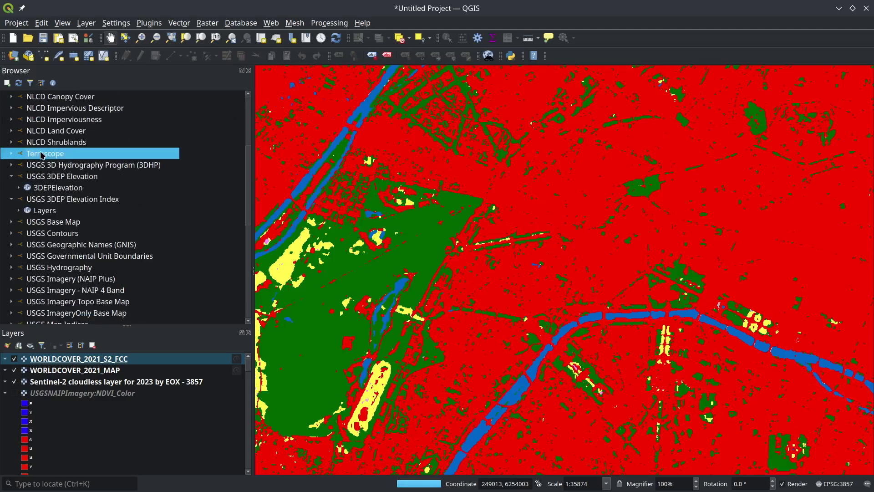
double_click(43, 176)
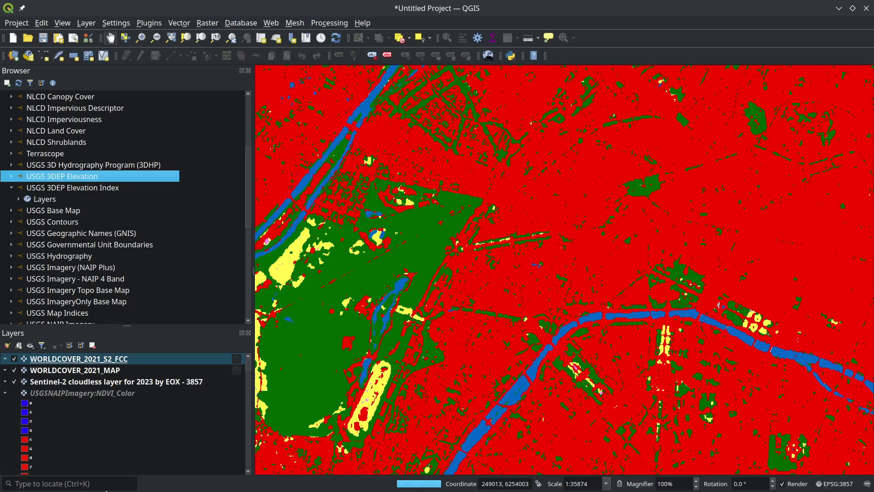
In Chrome's wms_basemaps.csv tab, scroll to row 38 and highlight the Terrascope name
mouse_move(181, 489)
click(139, 478)
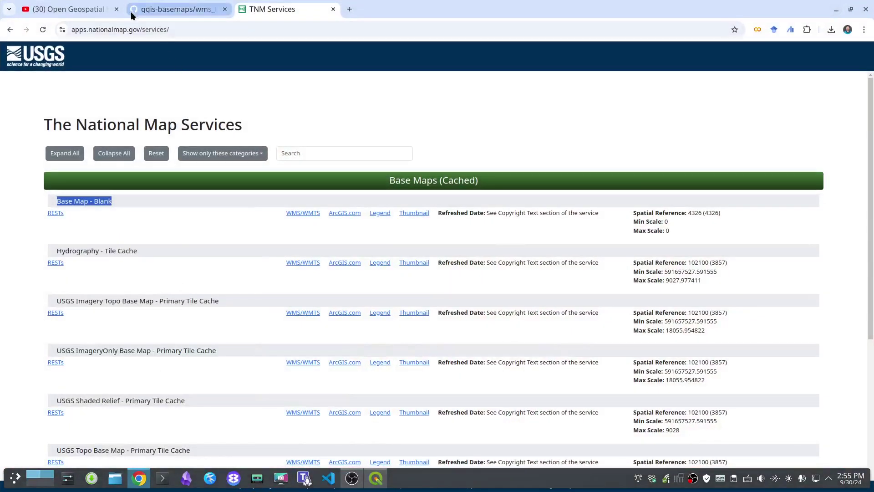
click(165, 10)
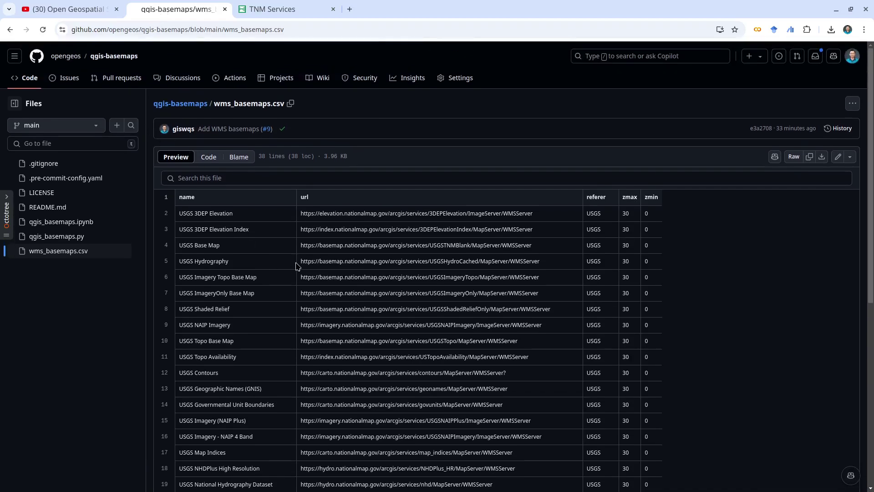
scroll(327, 370, down, 7)
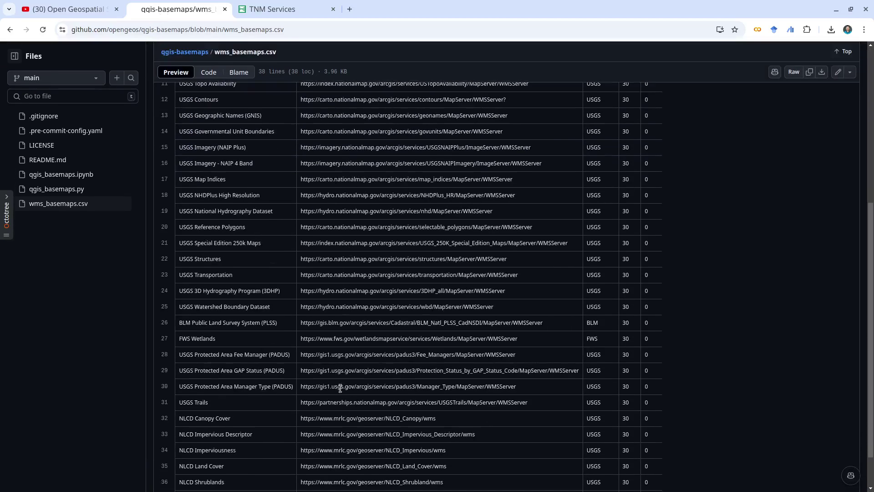
drag(182, 469, 218, 465)
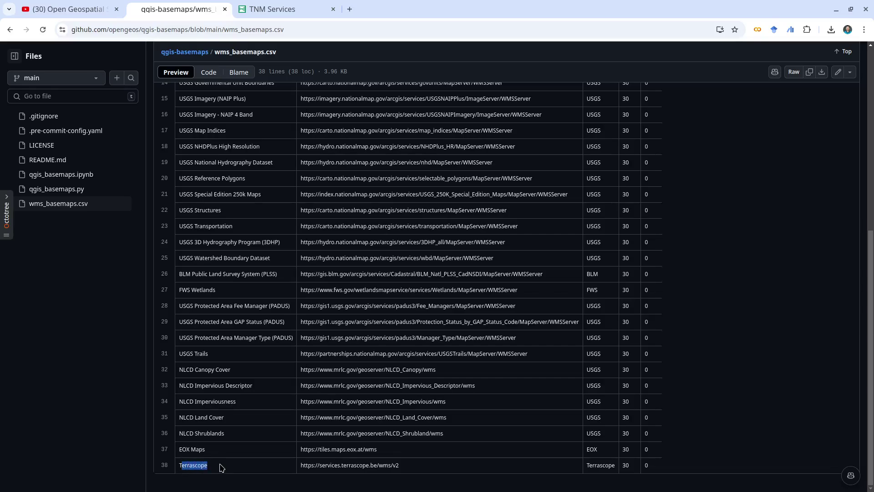
click(419, 470)
Highlight row 38's Terrascope URL, referer, zmax 30 and zmin 0, then open the qgis-basemaps repository
triple_click(302, 468)
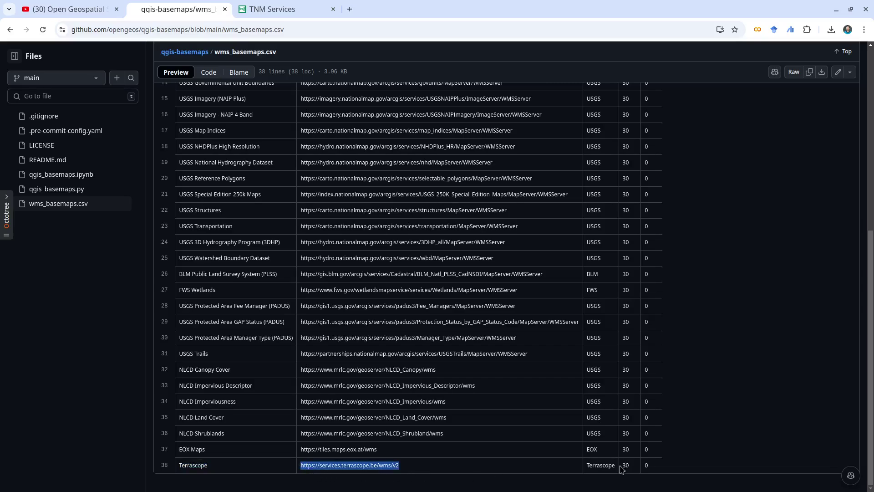
click(598, 464)
double_click(598, 465)
double_click(622, 465)
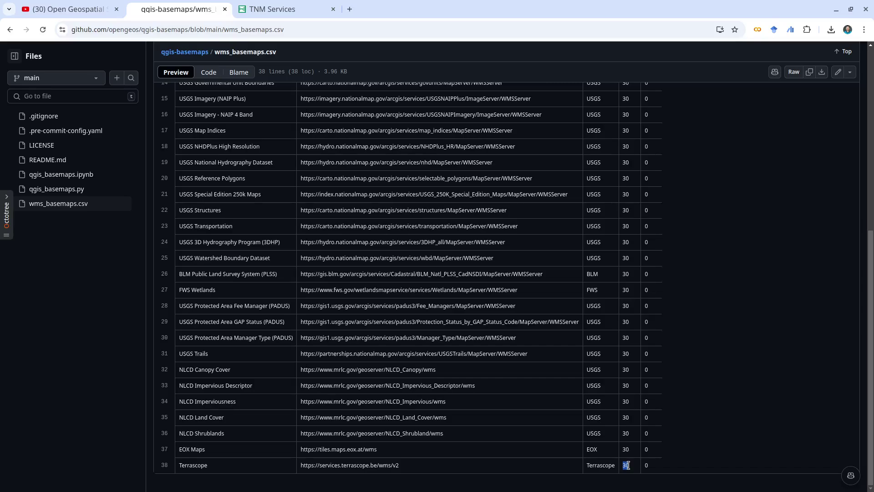
double_click(649, 466)
scroll(619, 280, up, 8)
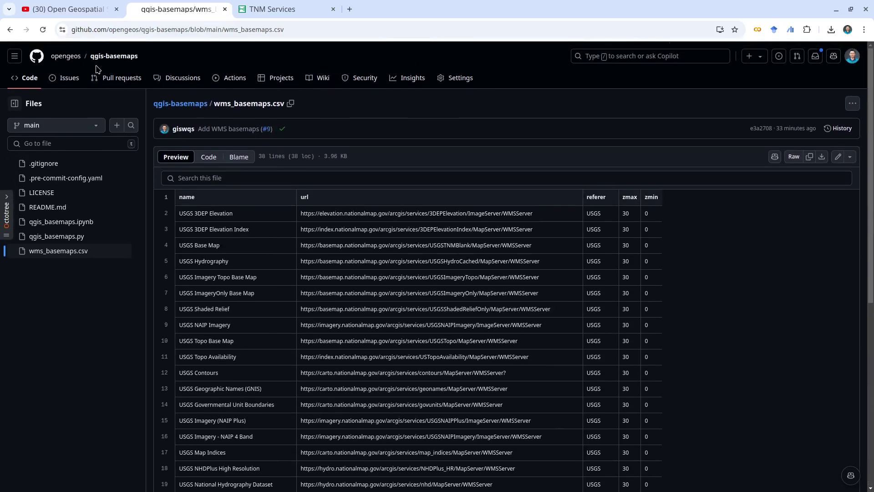
click(114, 56)
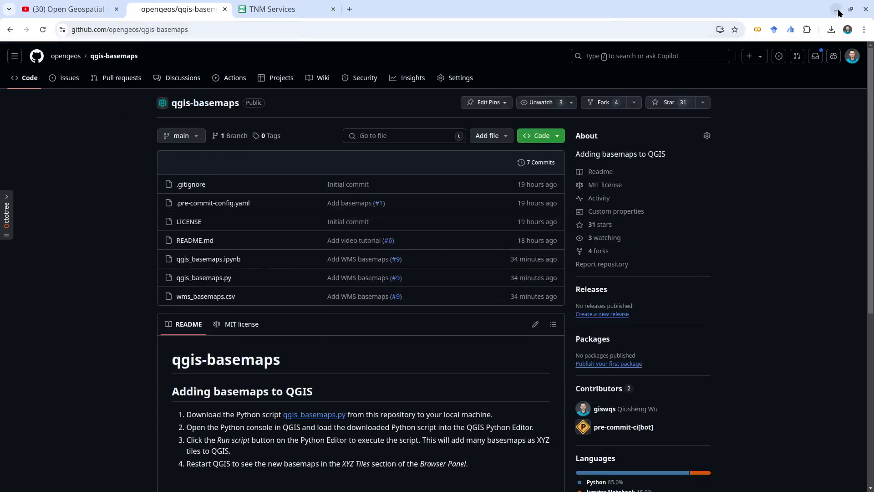
Return to QGIS and collapse the USGS 3DEP Elevation Index entry in the Browser
click(838, 10)
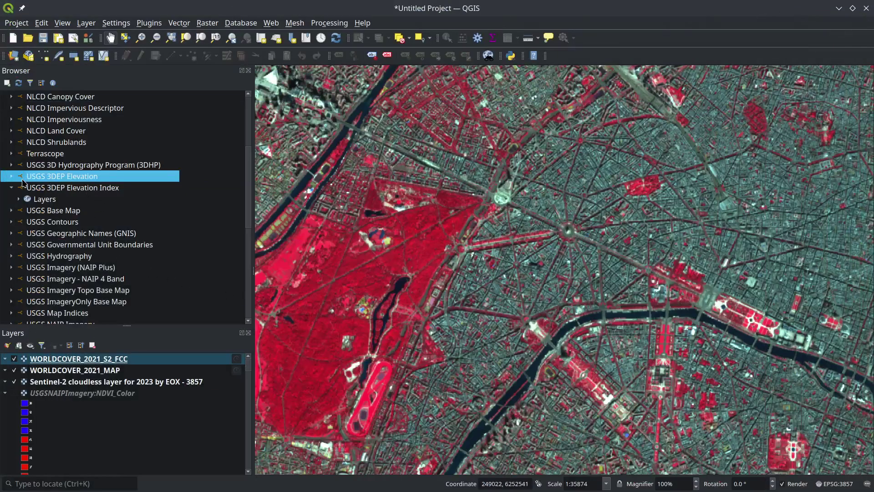
scroll(23, 182, up, 4)
scroll(68, 225, down, 4)
click(11, 188)
scroll(91, 200, down, 5)
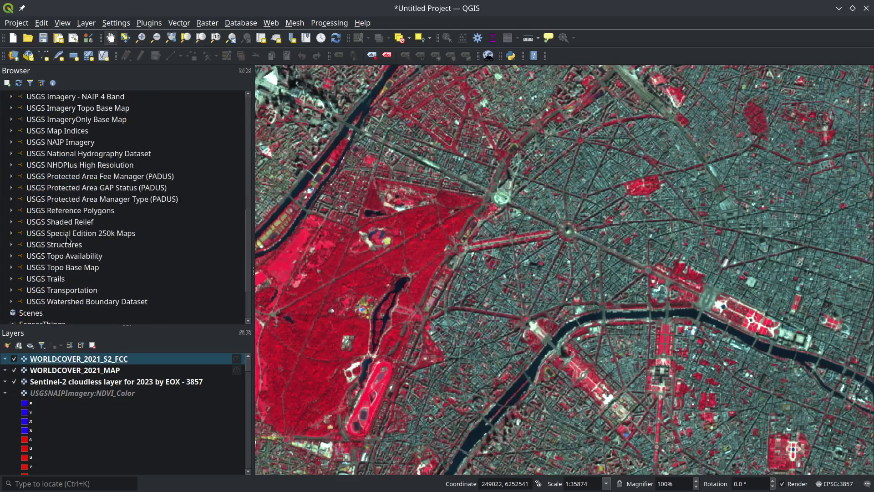
Expand USGS Structures down through Layers to Features to list its themes
double_click(61, 247)
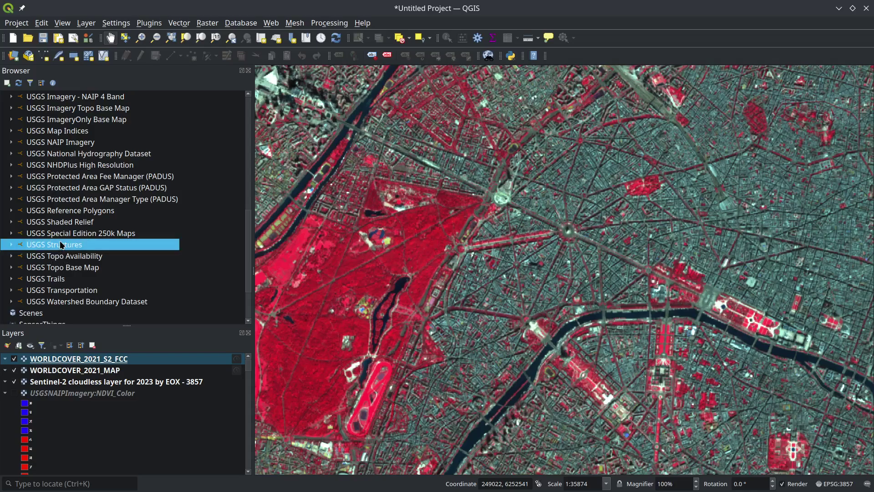
double_click(94, 254)
scroll(94, 254, down, 2)
double_click(61, 198)
scroll(93, 229, down, 3)
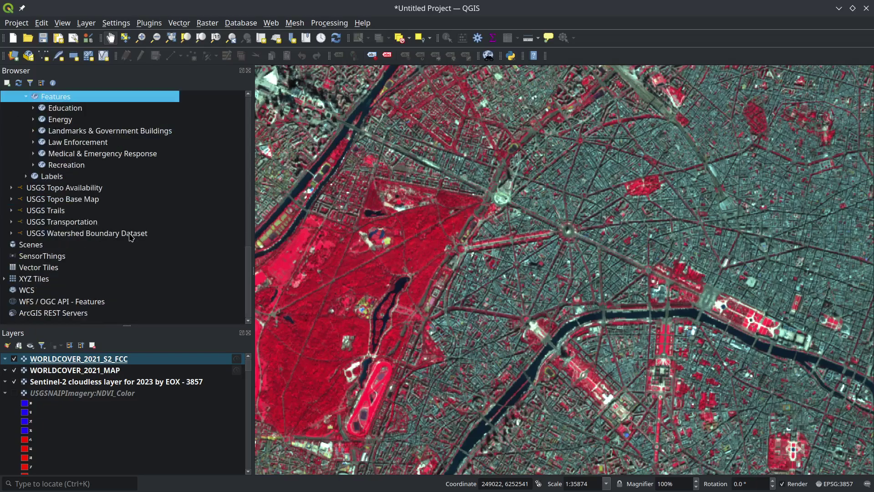
Expand the XYZ Tiles group to list its tile services
click(41, 279)
double_click(41, 282)
scroll(107, 253, down, 15)
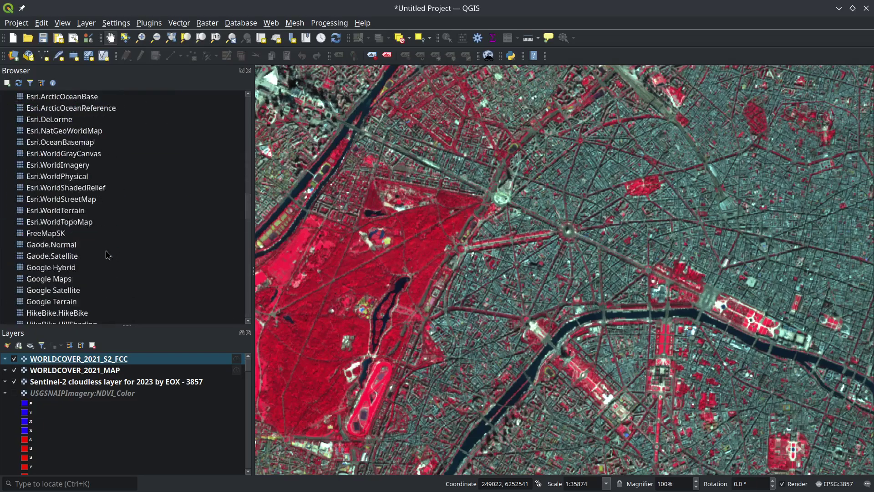
scroll(108, 253, down, 12)
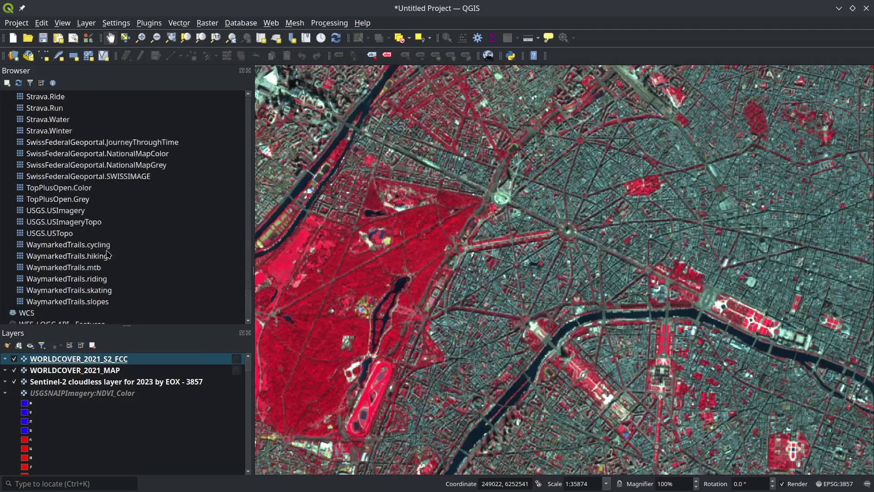
scroll(138, 263, up, 10)
Collapse the WMS/WMTS and XYZ Tiles lists and widen the map view
drag(249, 296, 231, 89)
double_click(39, 190)
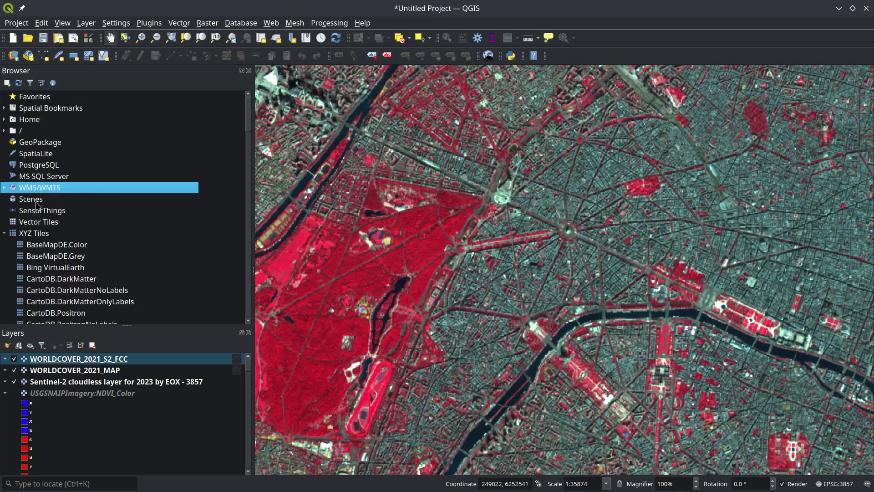
double_click(34, 233)
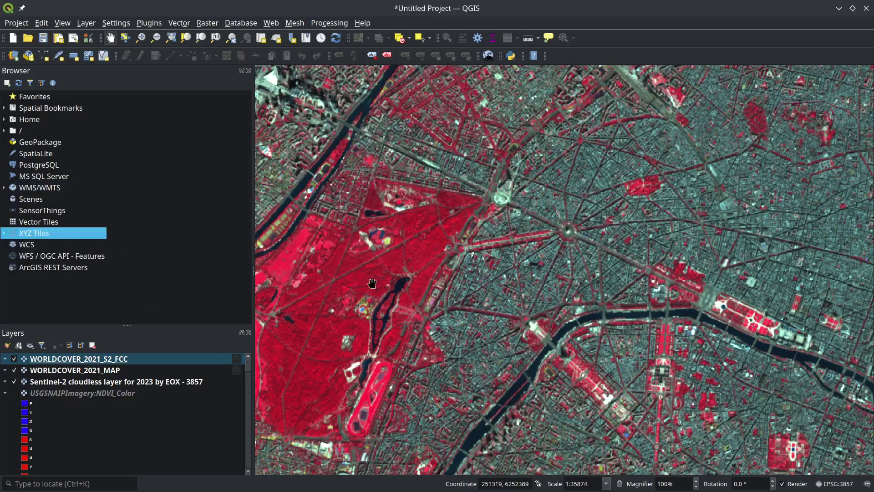
drag(252, 273, 145, 263)
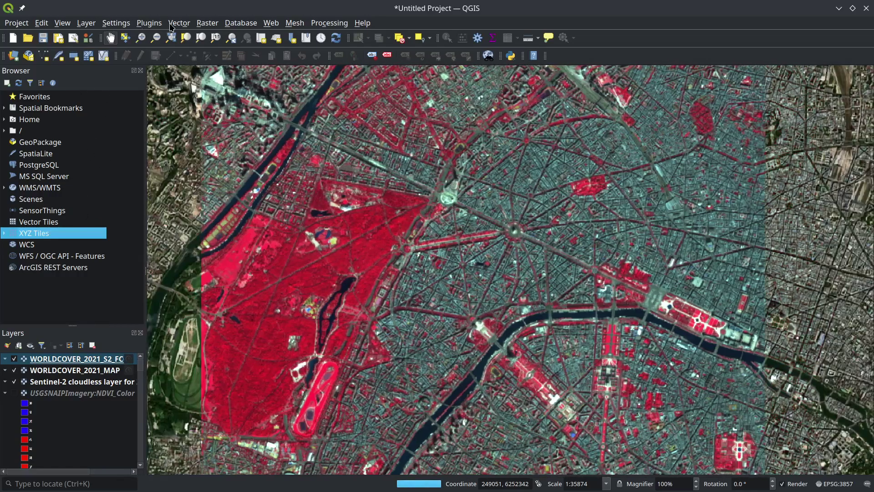
Check the saved WMS connections without adding a layer, then zoom out and pan onto Paris
click(85, 23)
mouse_move(204, 66)
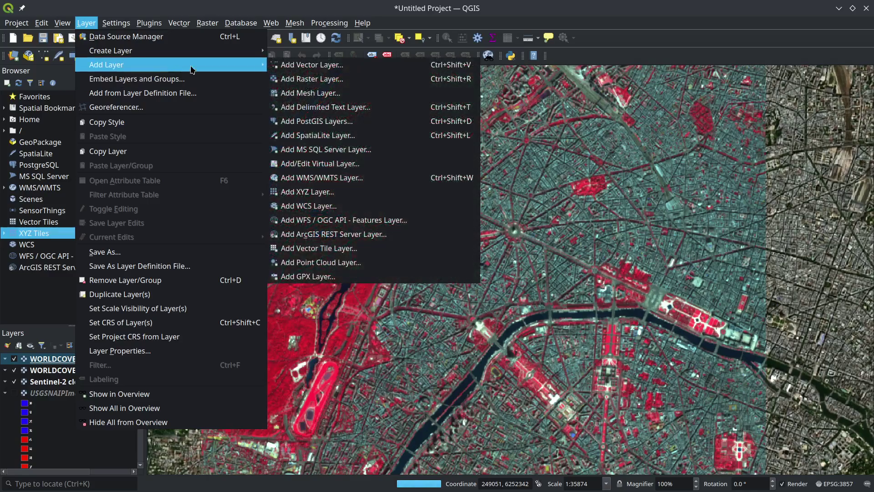
click(335, 178)
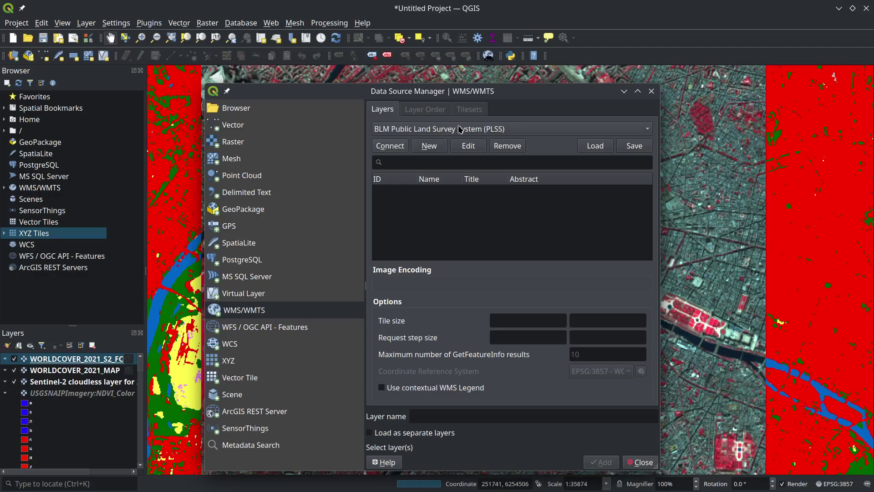
click(460, 129)
click(314, 90)
click(641, 462)
scroll(384, 250, down, 3)
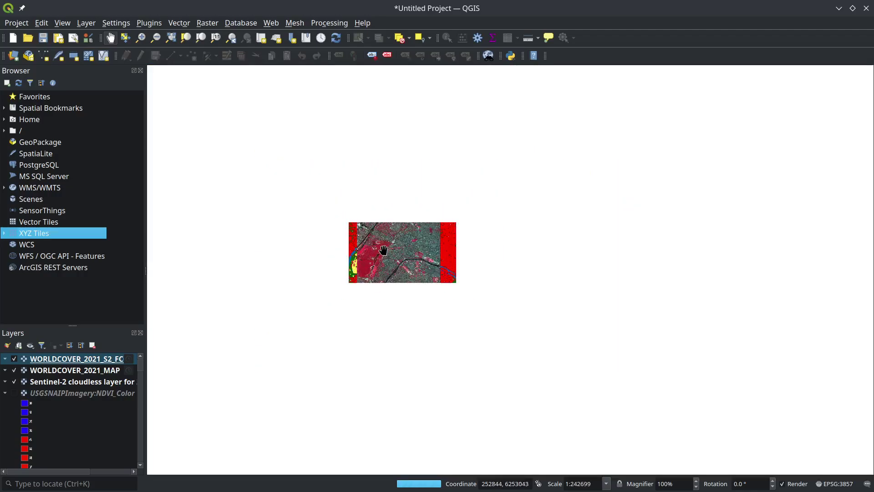
drag(358, 286, 395, 290)
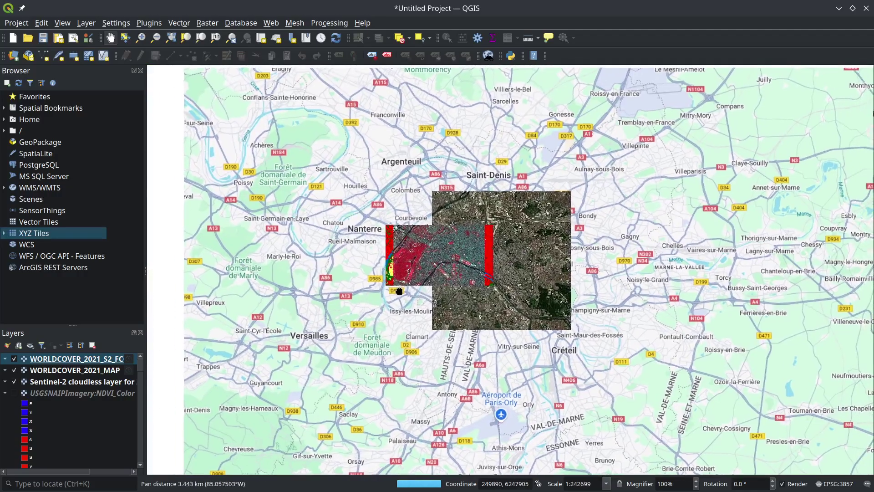